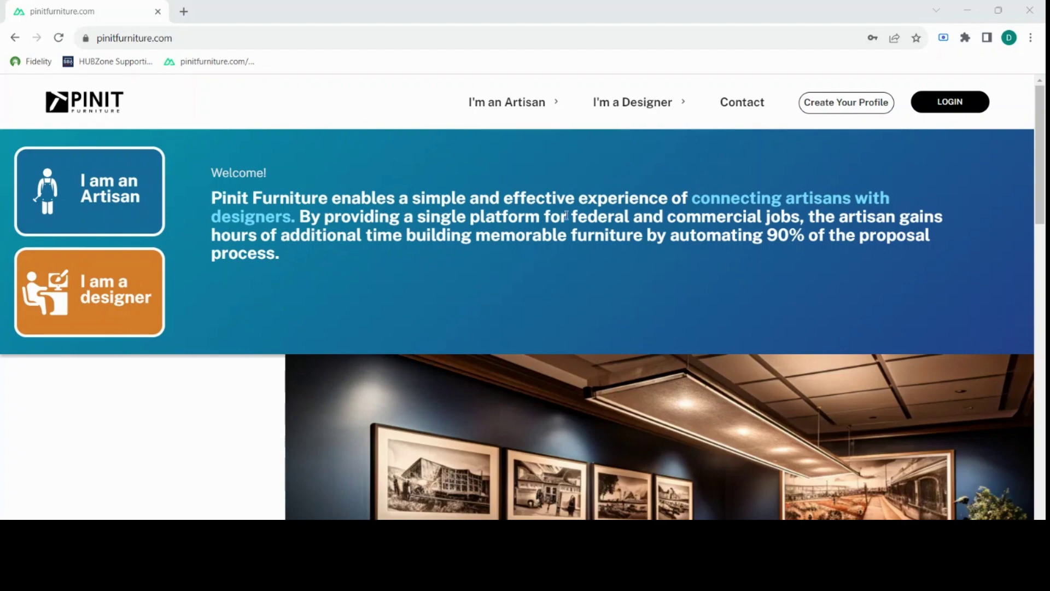
Open the pinitfurniture.com sign-in page so the saved e-mail and password autofill.
scroll(404, 186, "down", 2)
scroll(406, 202, "up", 2)
left_click(935, 105)
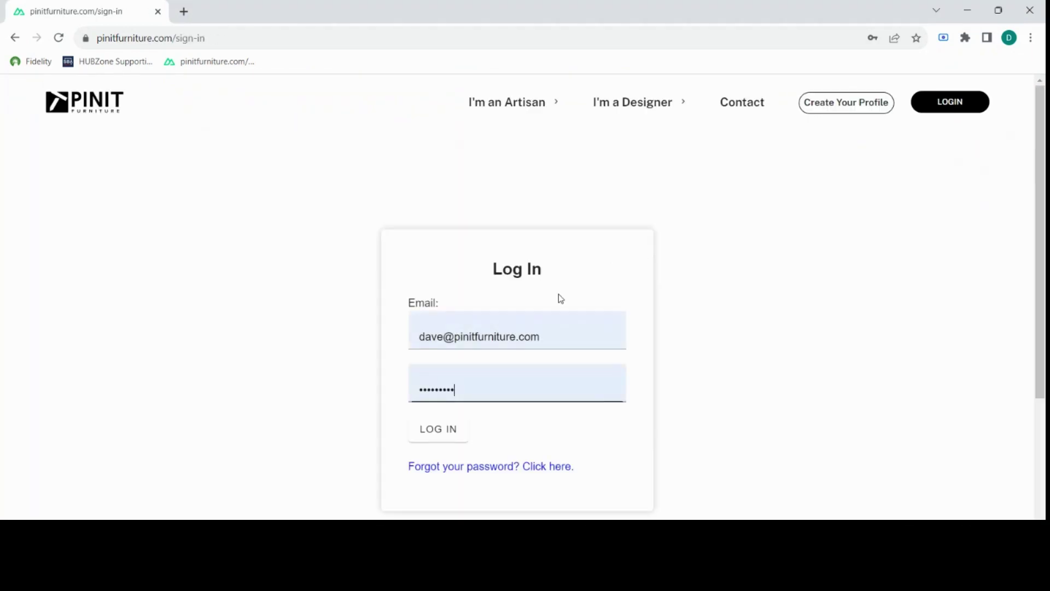
Sign in, open Active Opportunities from the side drawer, and scroll to the Coffee Table card.
left_click(447, 436)
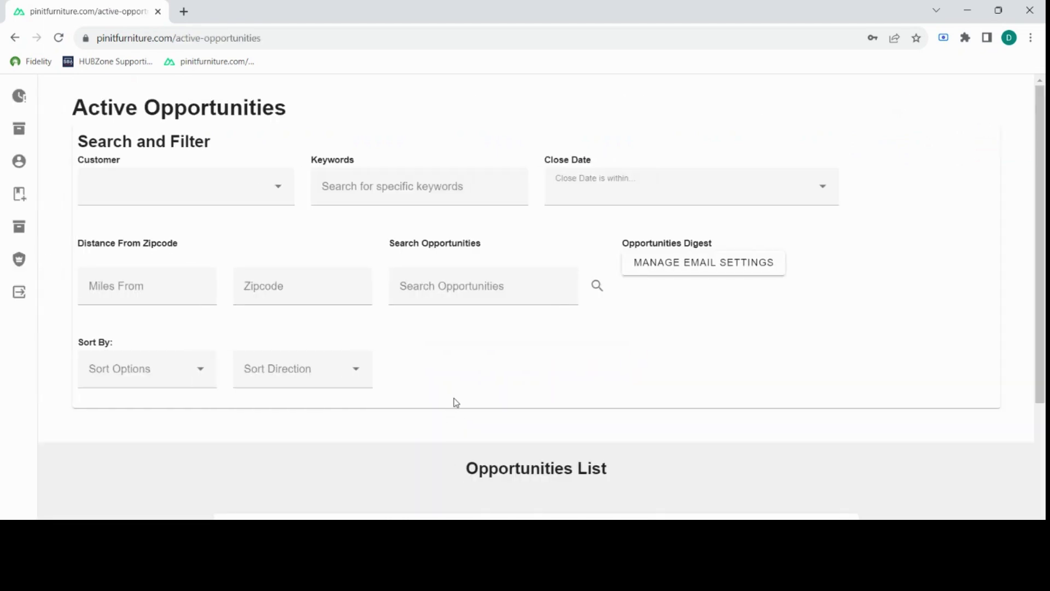
mouse_move(35, 124)
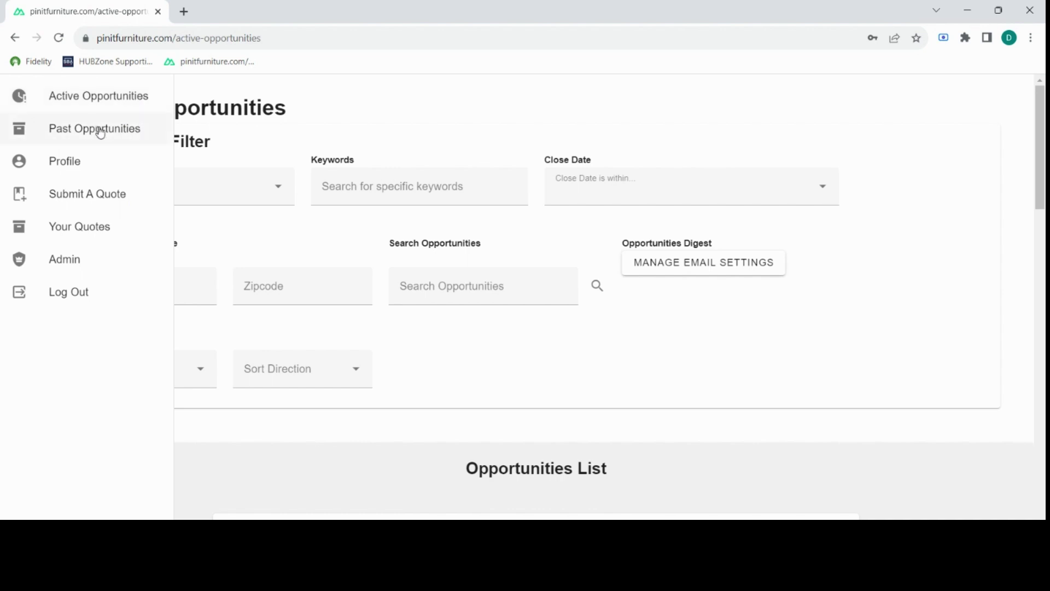
left_click(81, 102)
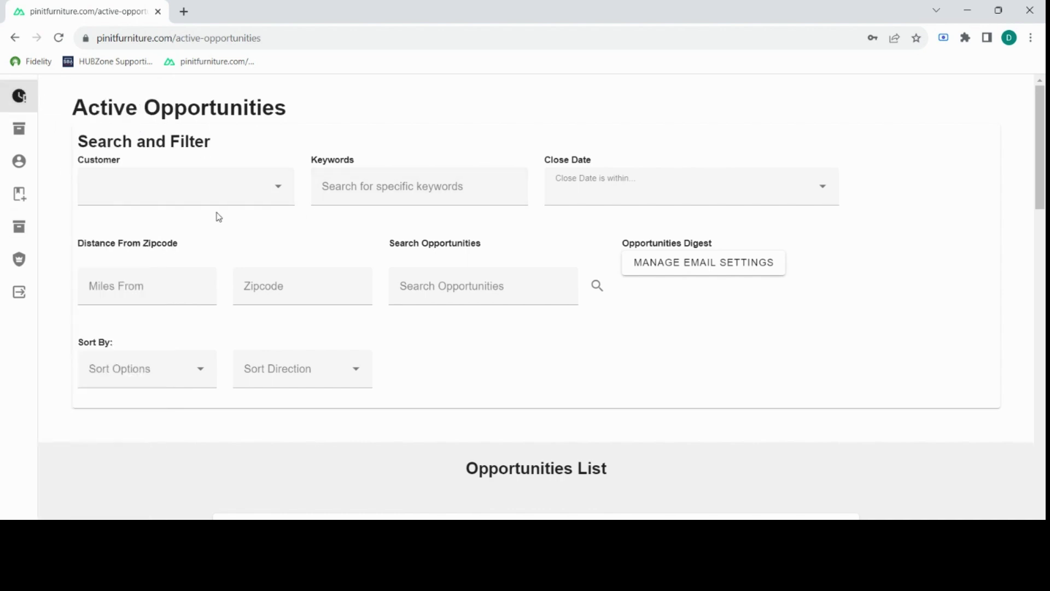
scroll(294, 249, "down", 1)
scroll(296, 253, "down", 7)
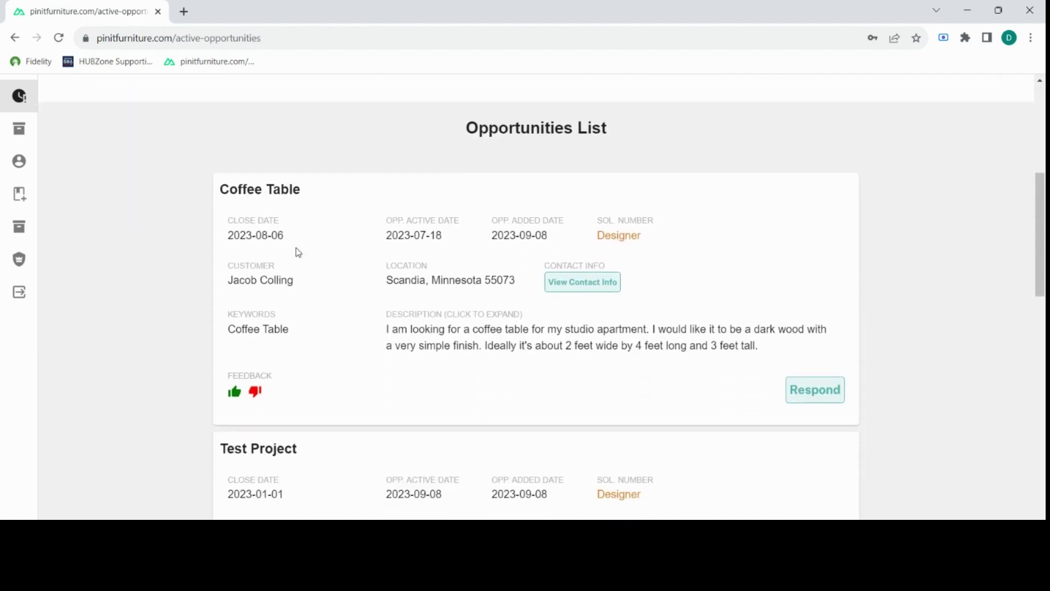
left_click_drag(1044, 212, 1035, 87)
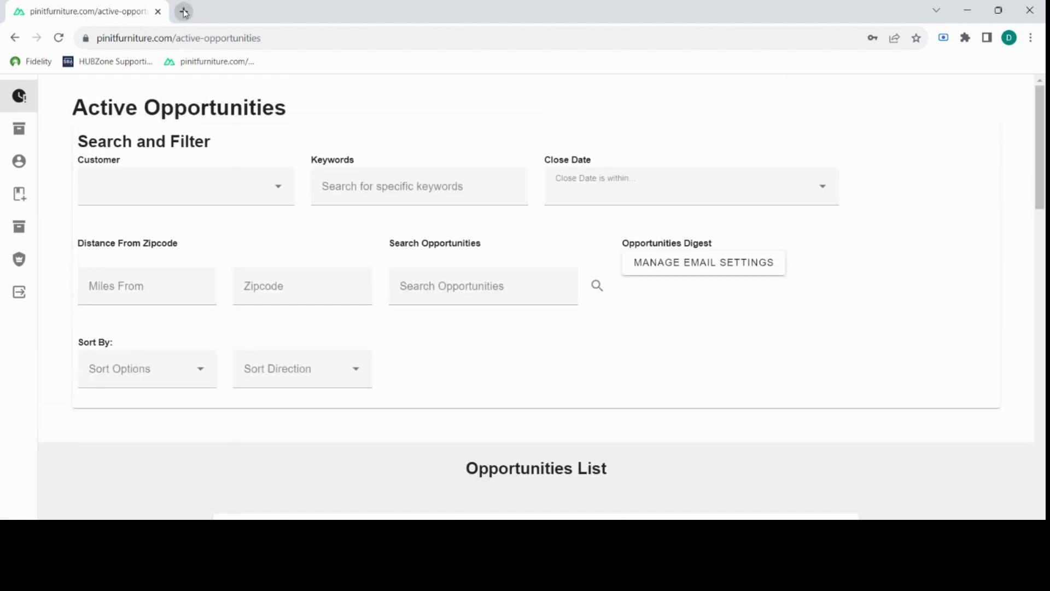
Open sam.gov in a new tab, dismiss the entity ID notice, and go to Search.
left_click(184, 12)
type("sa")
key("Return")
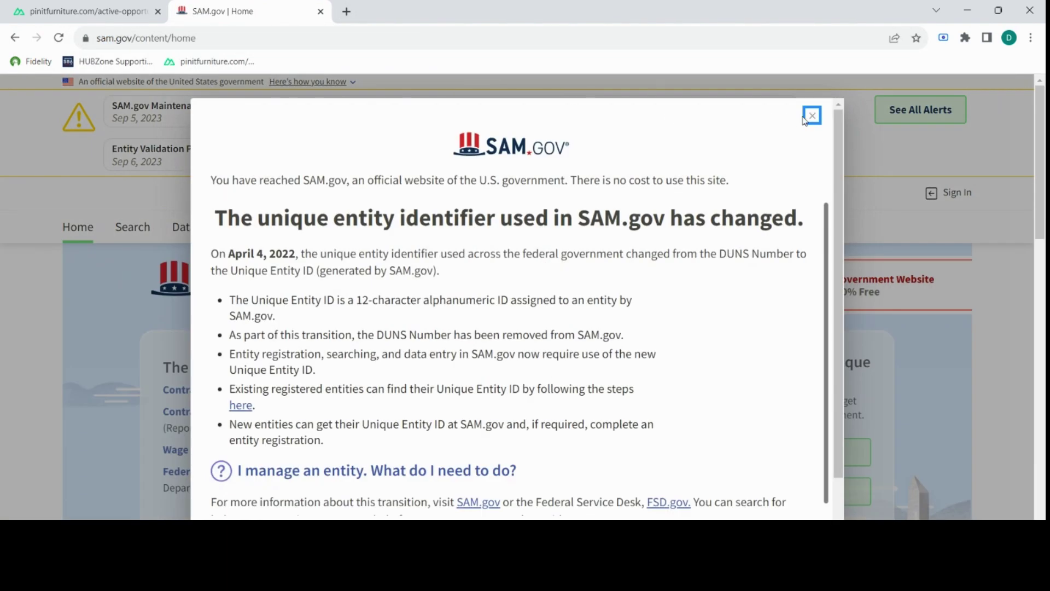
left_click(812, 115)
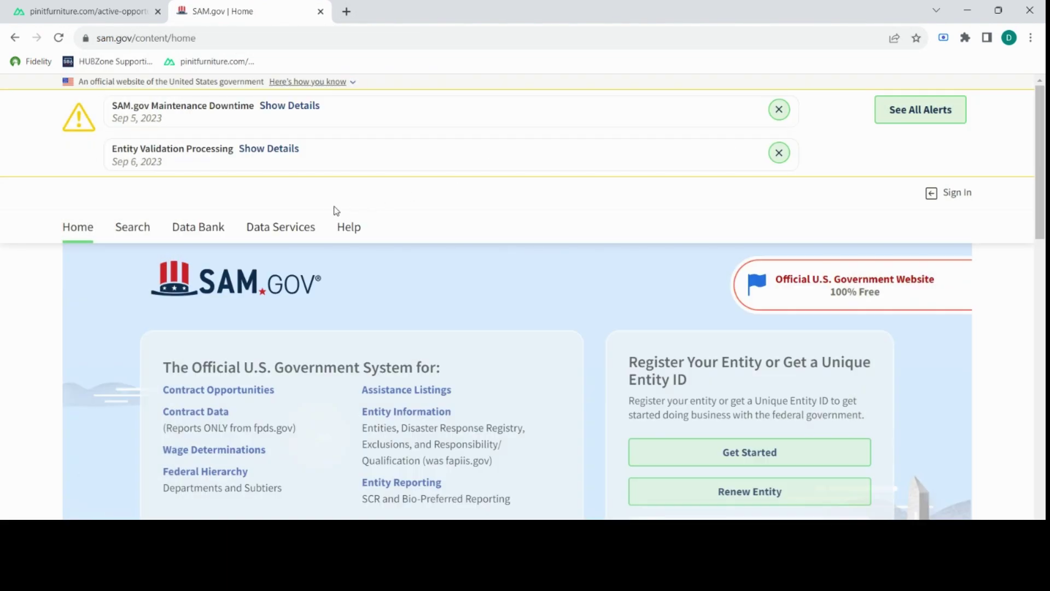
scroll(281, 205, "down", 2)
scroll(148, 165, "up", 1)
left_click(148, 165)
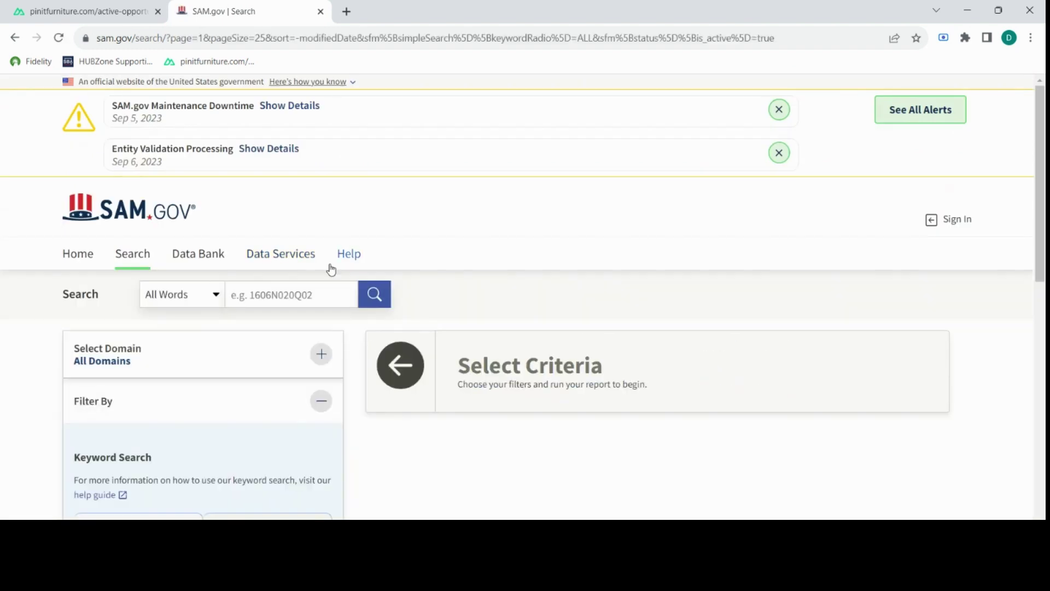
Return to the Pinit Furniture tab and view the Coffee Table listing closing 2023-08-06.
scroll(340, 264, "down", 4)
scroll(359, 270, "up", 2)
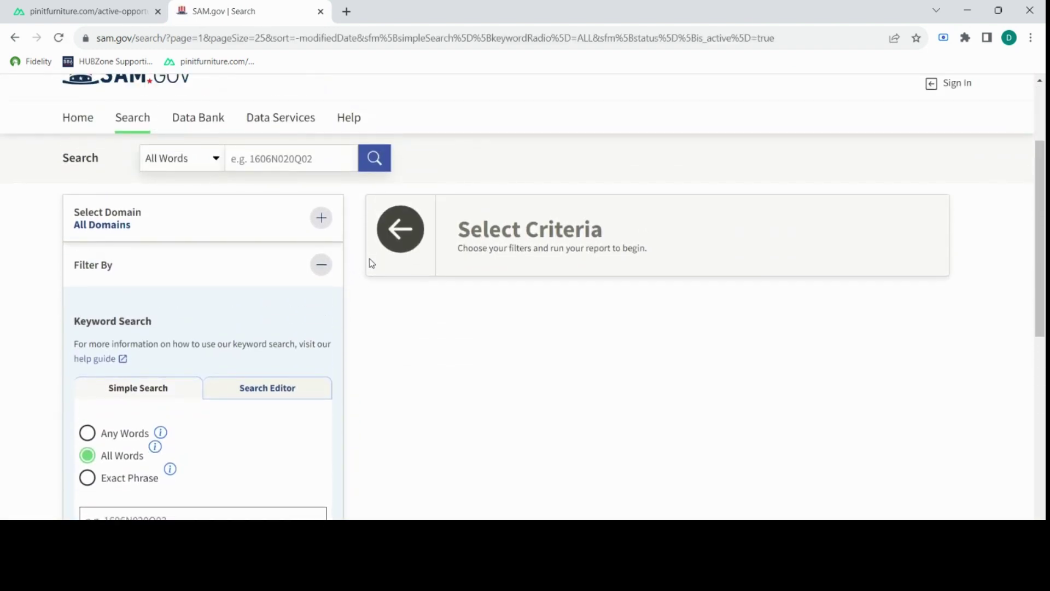
left_click(115, 11)
scroll(358, 319, "down", 6)
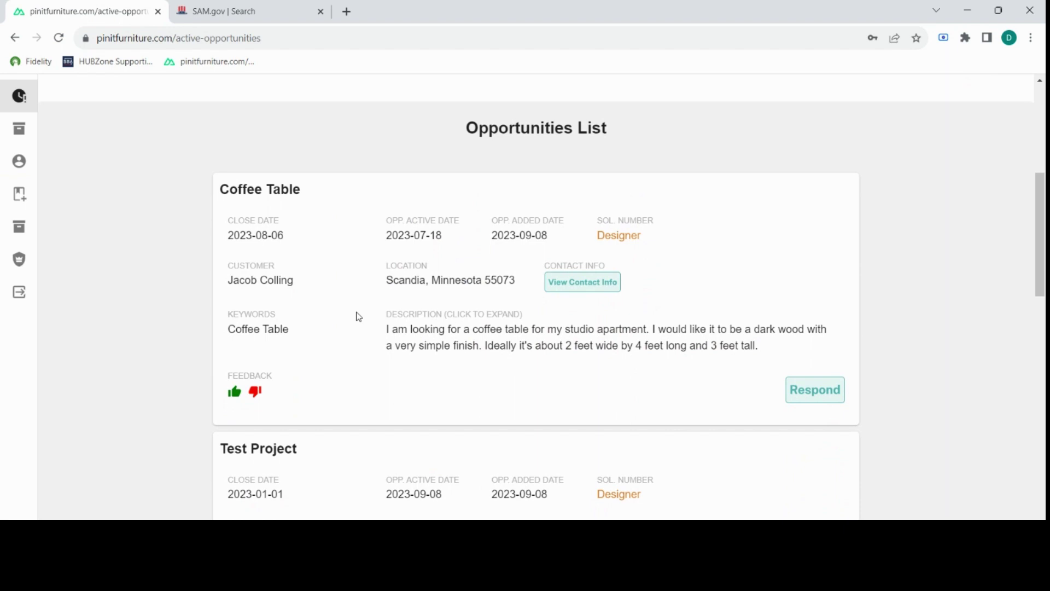
Filter active opportunities to customer DEPT OF DEFENSE with keyword 'wood'.
scroll(344, 267, "up", 6)
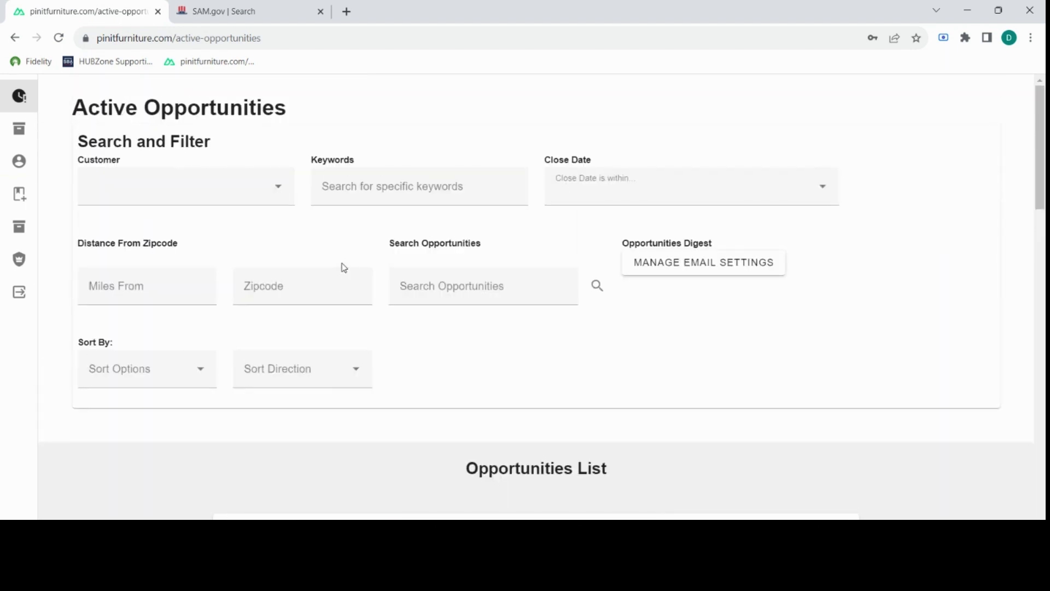
scroll(335, 268, "down", 1)
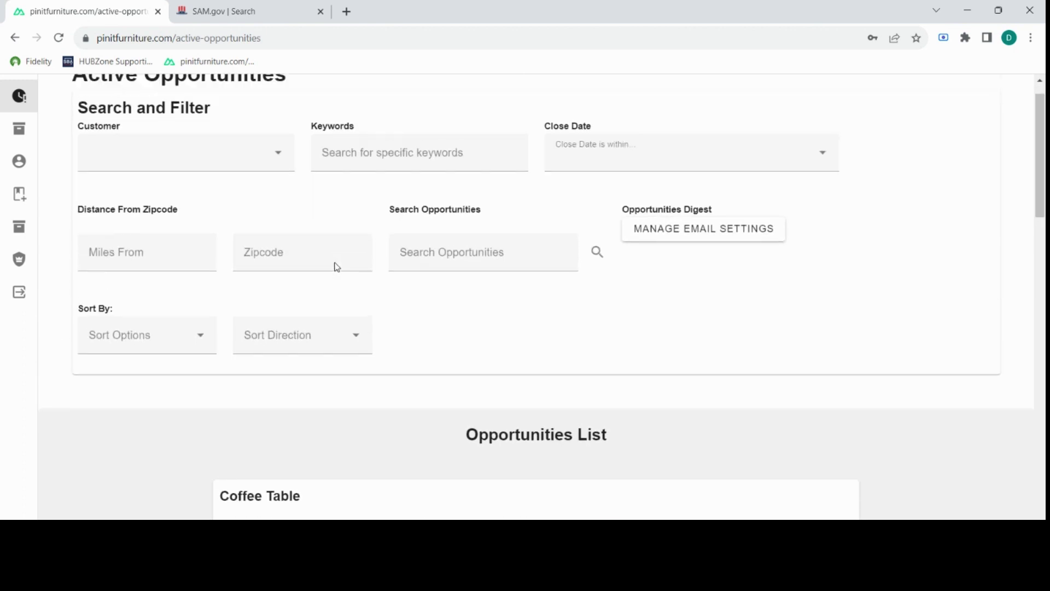
scroll(339, 262, "up", 1)
scroll(348, 251, "down", 1)
scroll(296, 219, "up", 1)
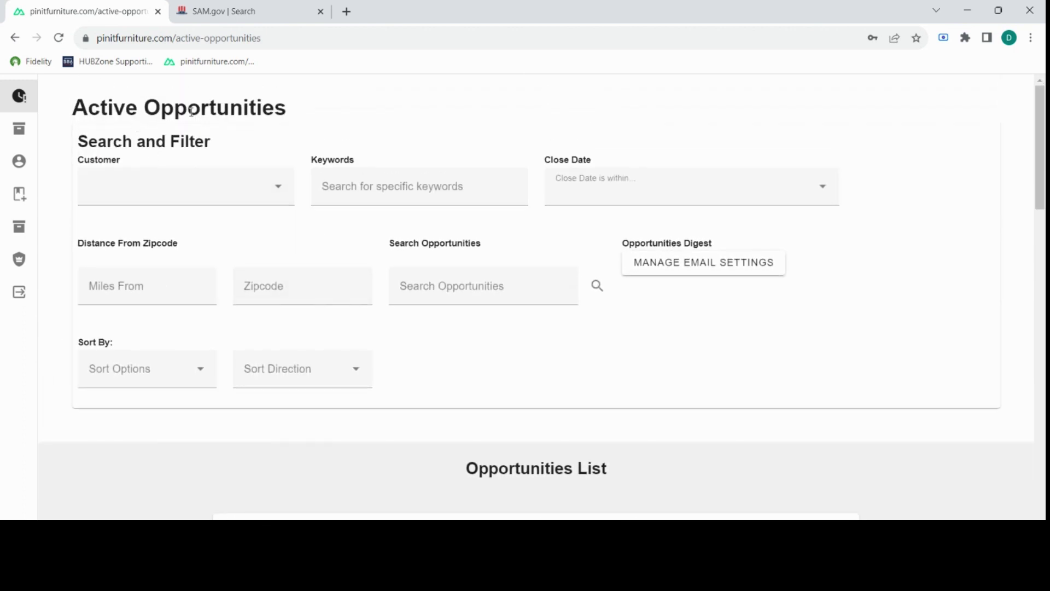
left_click(278, 190)
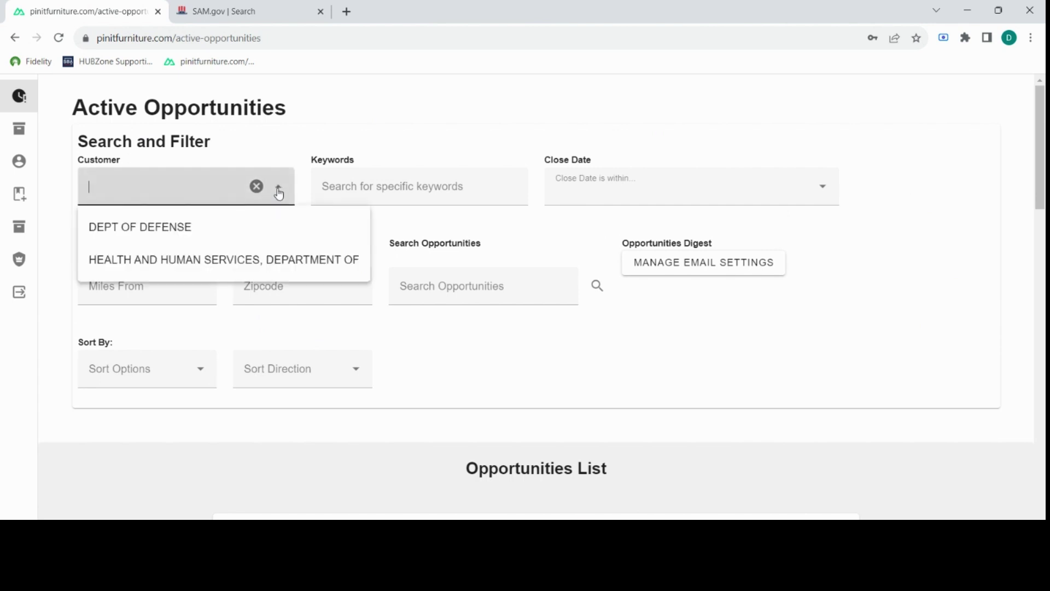
left_click(157, 229)
left_click(381, 194)
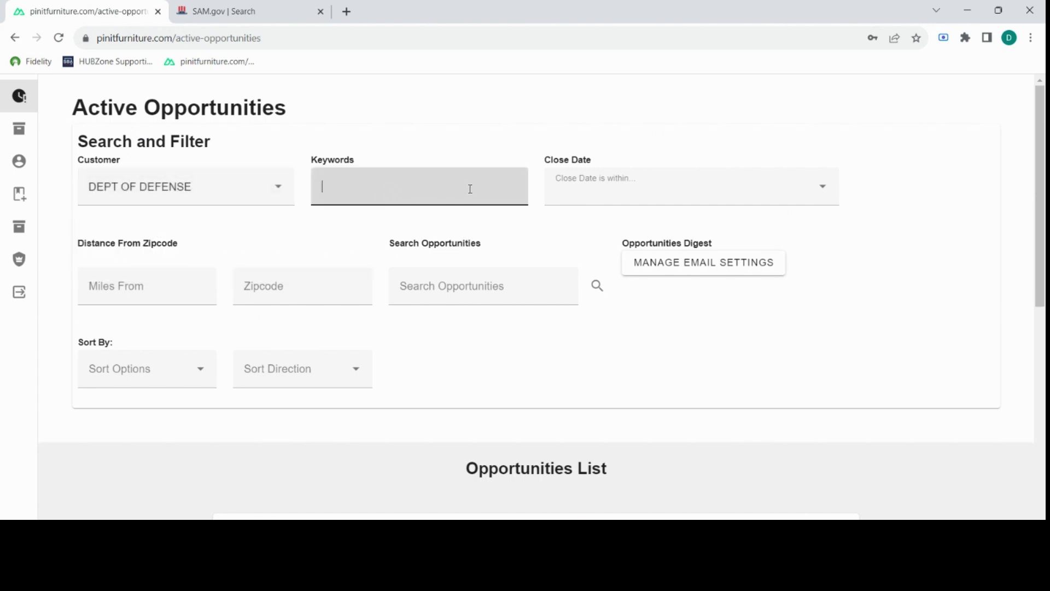
type("wood")
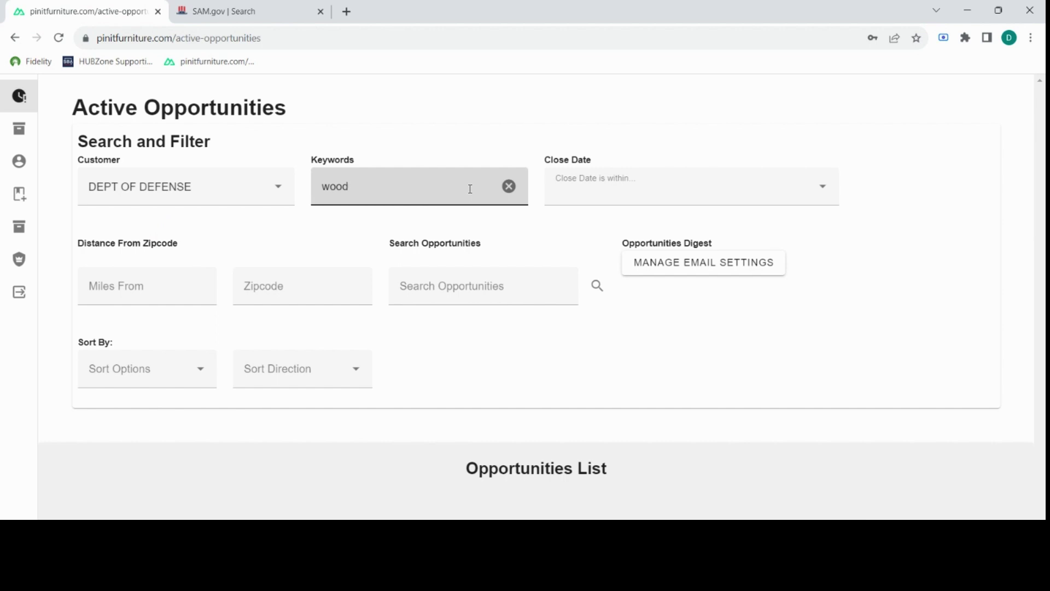
Look over the Close Date, zipcode distance and search filters, then open Manage Email Settings.
left_click(614, 192)
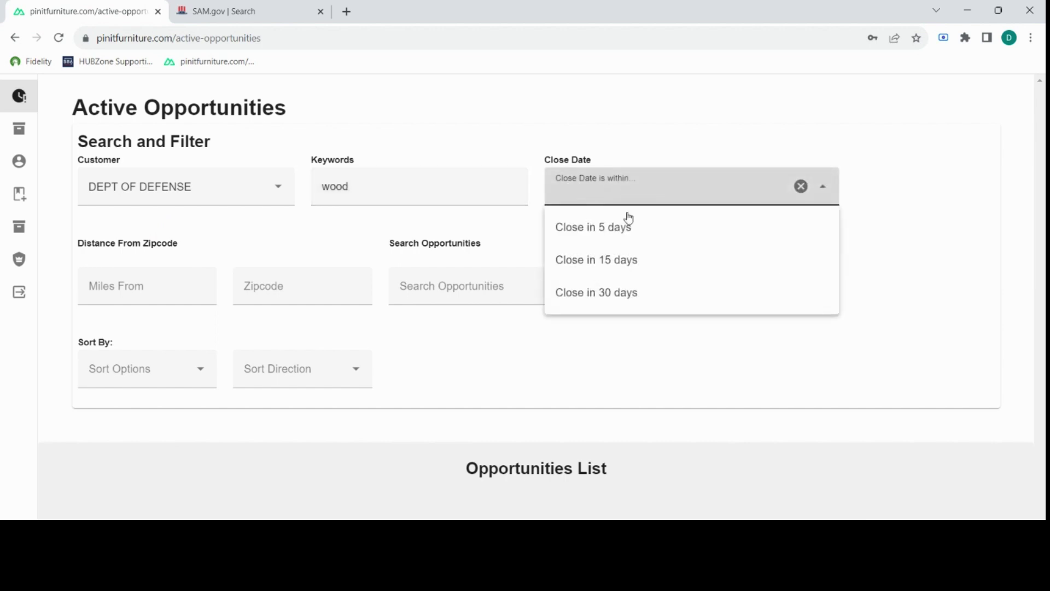
left_click(496, 221)
left_click(148, 280)
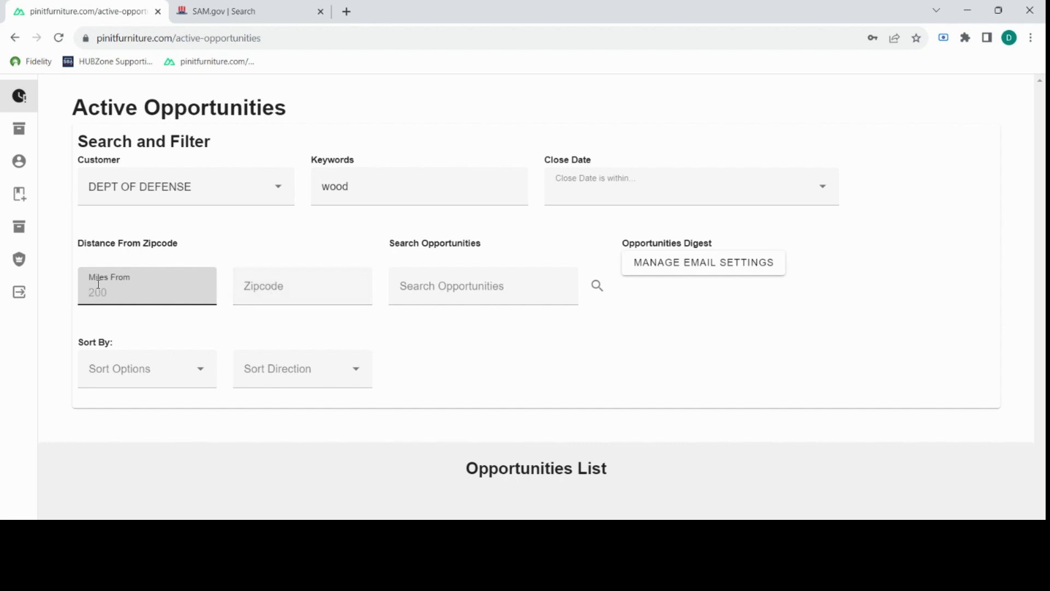
left_click(476, 297)
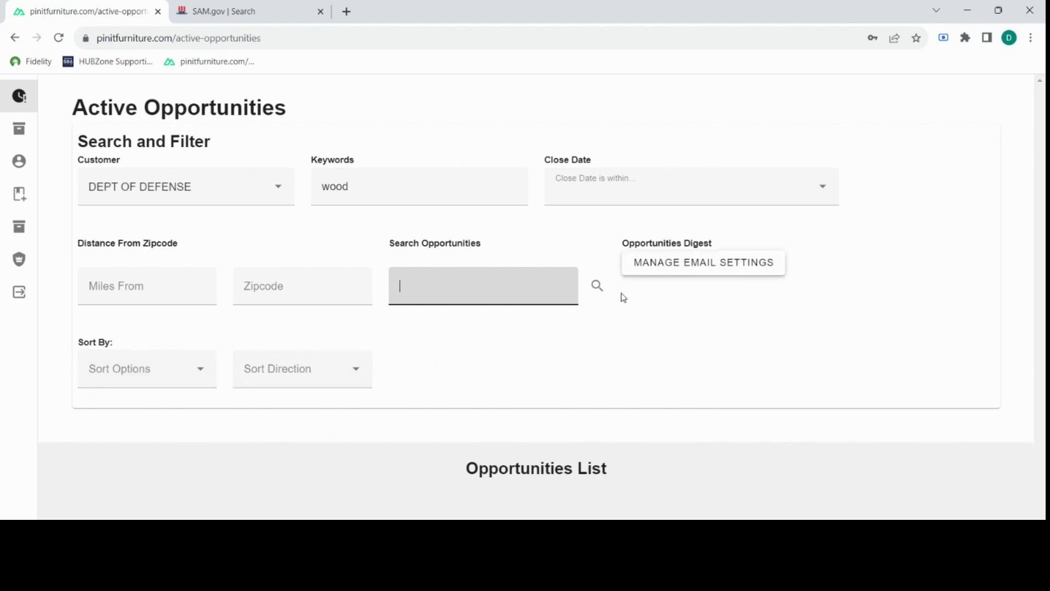
left_click(726, 270)
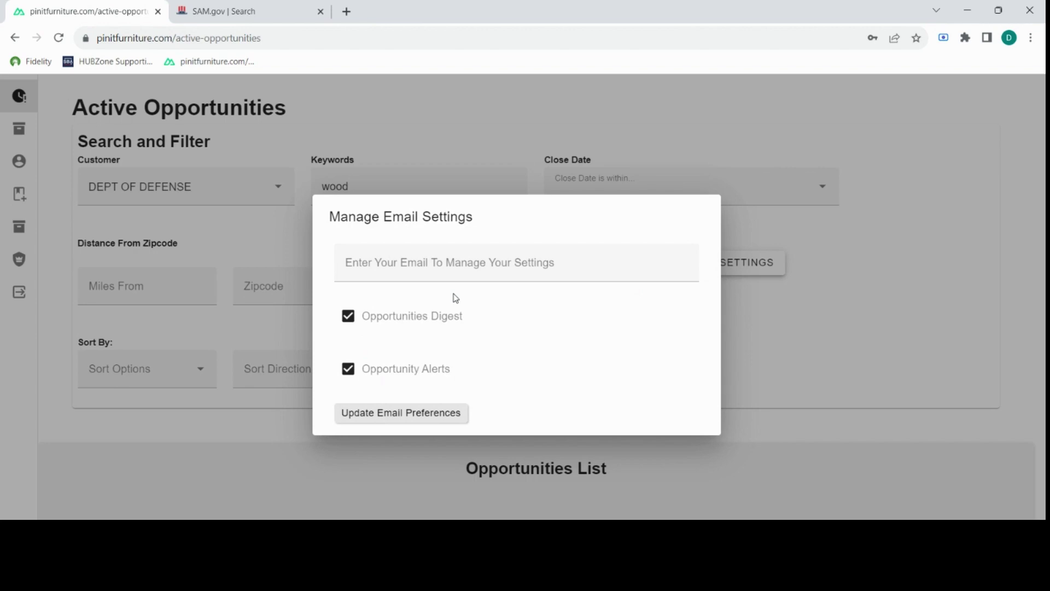
Enter the company e-mail address, save the preferences with Digest and Alerts enabled, and close the dialog.
left_click(461, 275)
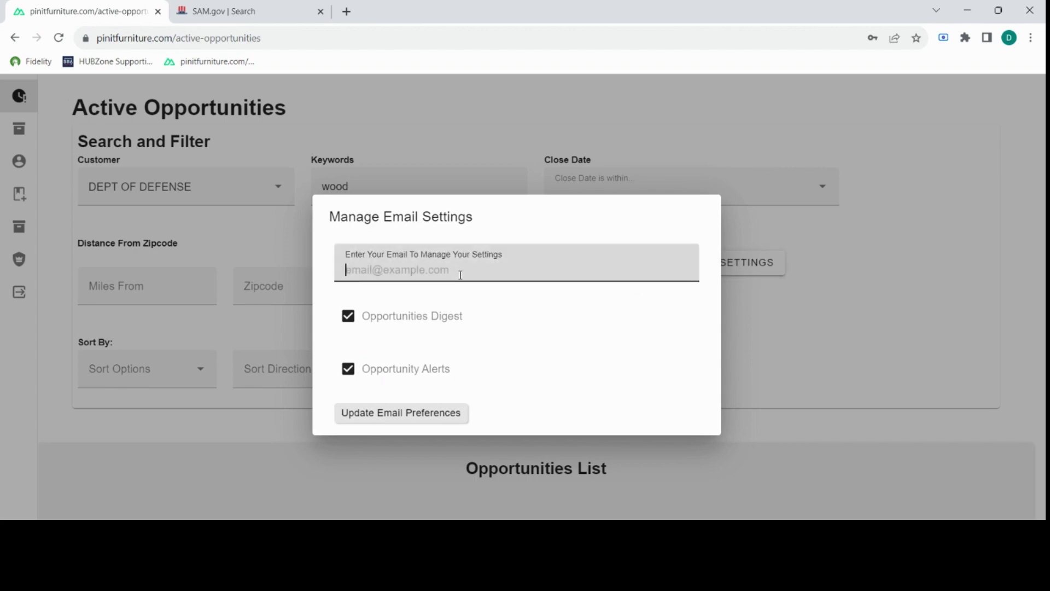
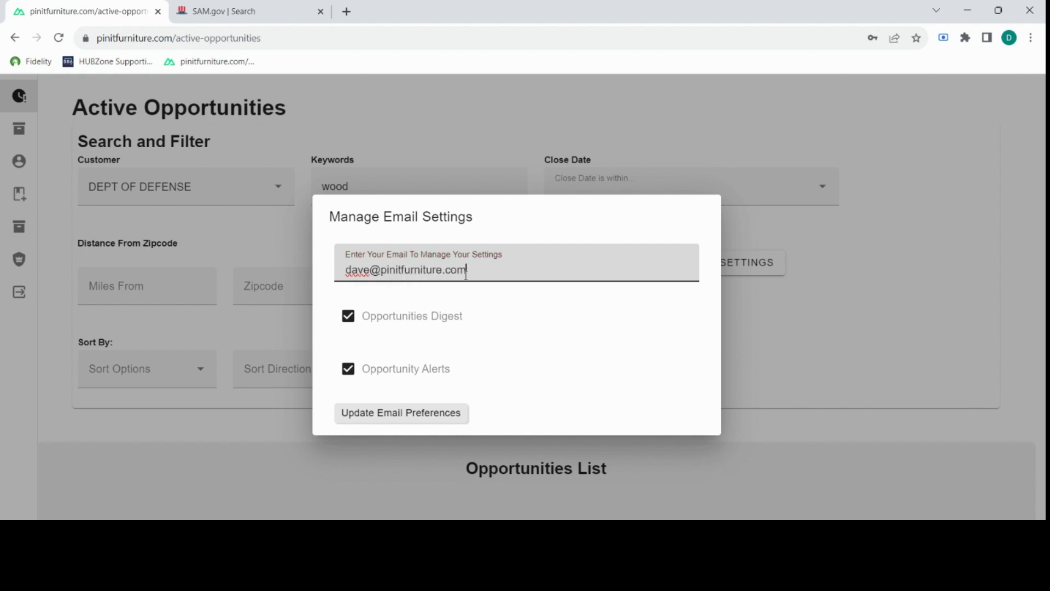
left_click(414, 416)
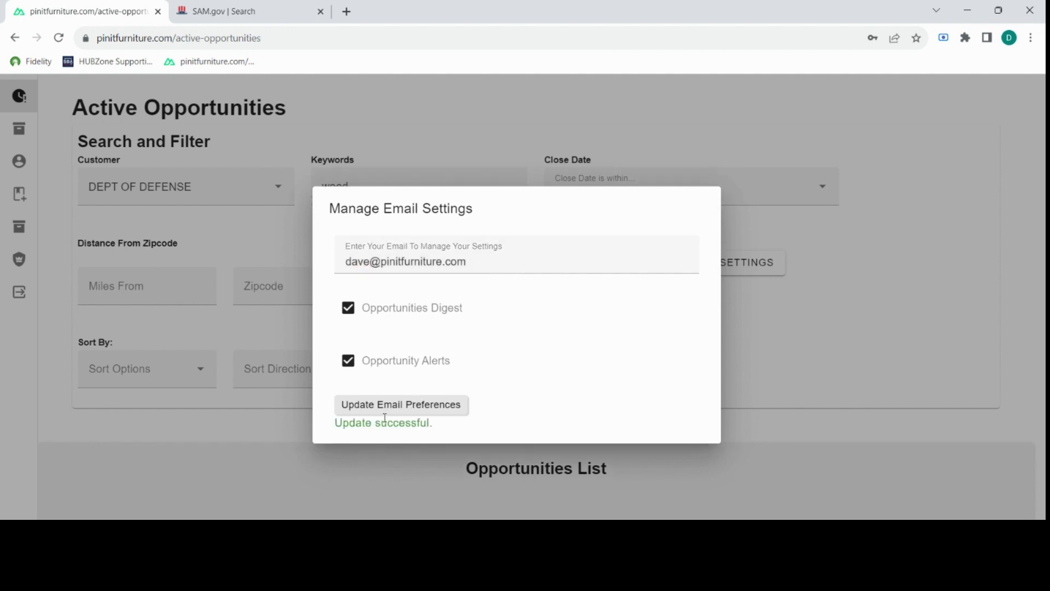
left_click(787, 306)
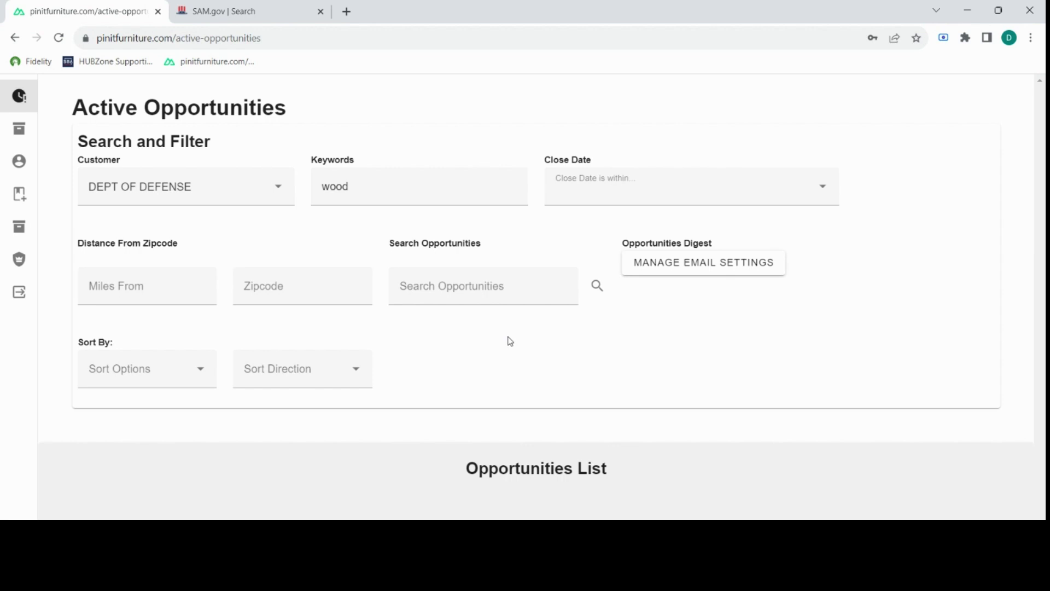
Clear the 'wood' keyword and DEPT OF DEFENSE customer filters and scroll down the list.
left_click(487, 285)
left_click(512, 187)
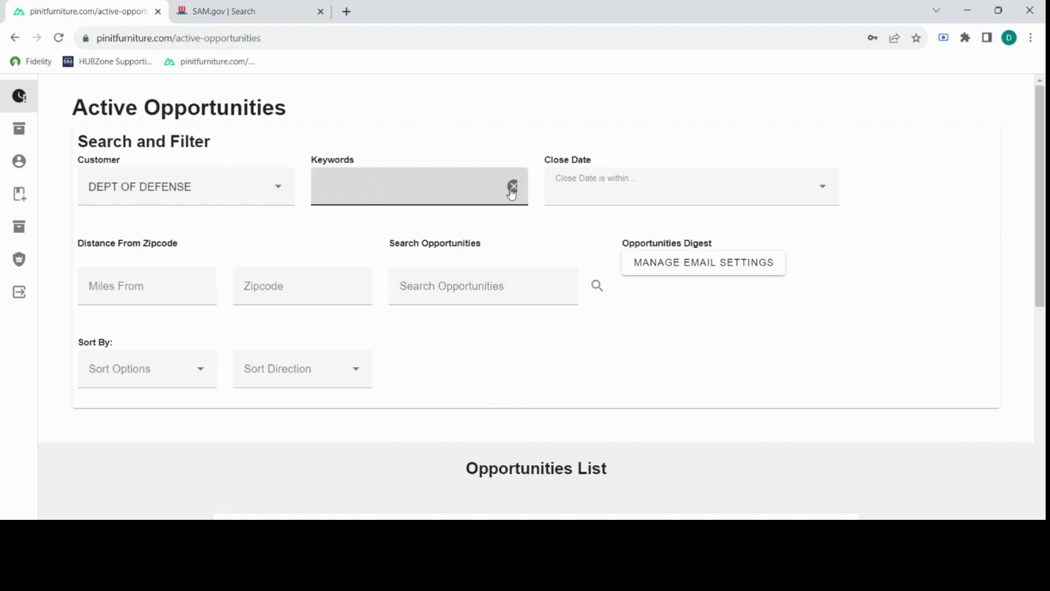
left_click(279, 188)
left_click(256, 186)
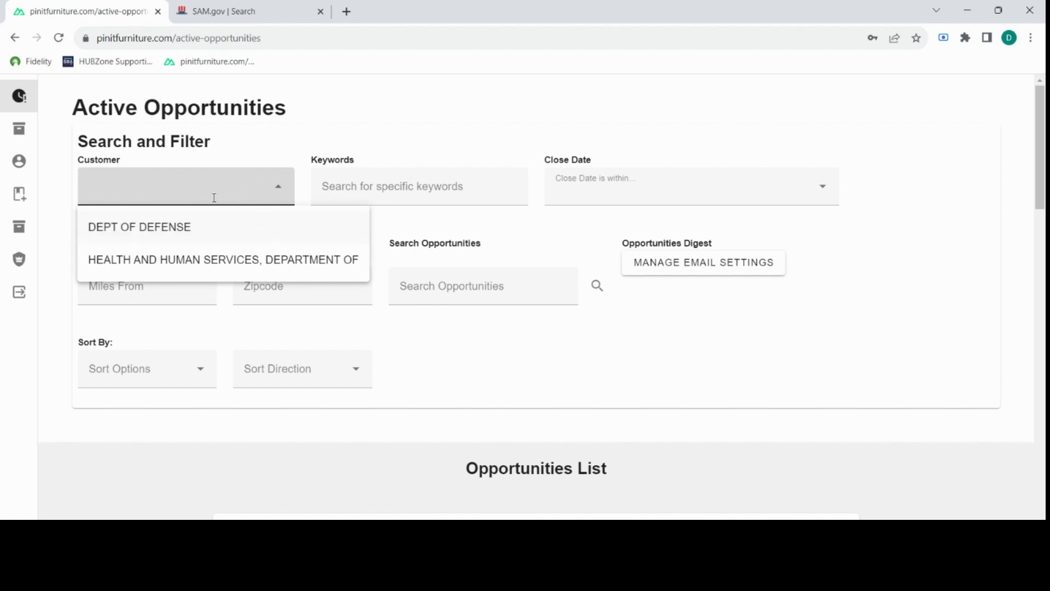
left_click(605, 335)
scroll(589, 403, "down", 7)
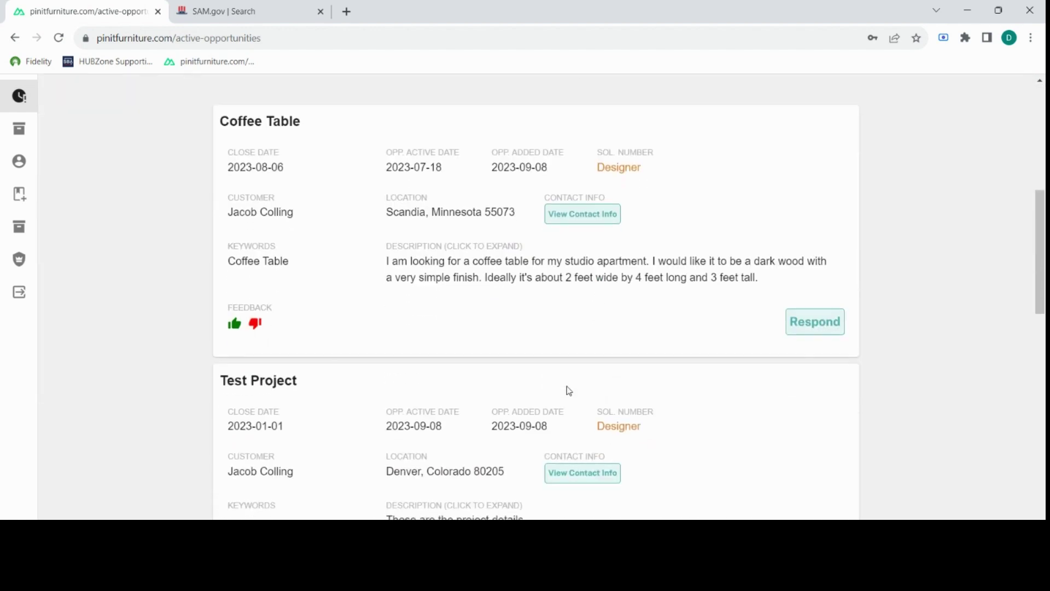
scroll(586, 340, "down", 9)
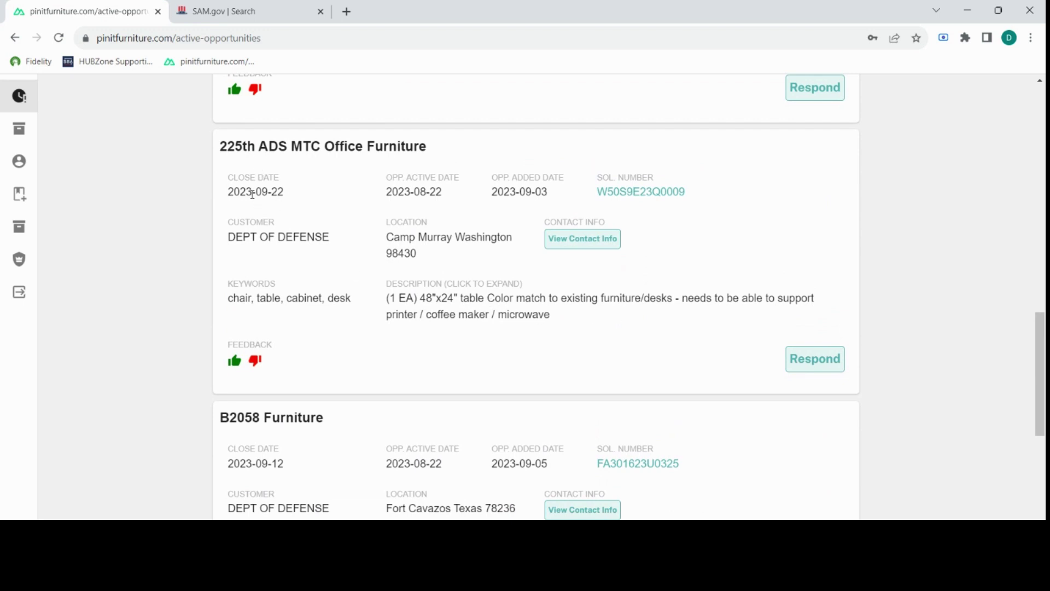
Check the 225th ADS MTC dates (active 2023-08-22, added 2023-09-03) and open solicitation W50S9E23Q0009 on SAM.gov.
left_click_drag(257, 191, 284, 191)
left_click_drag(386, 192, 445, 195)
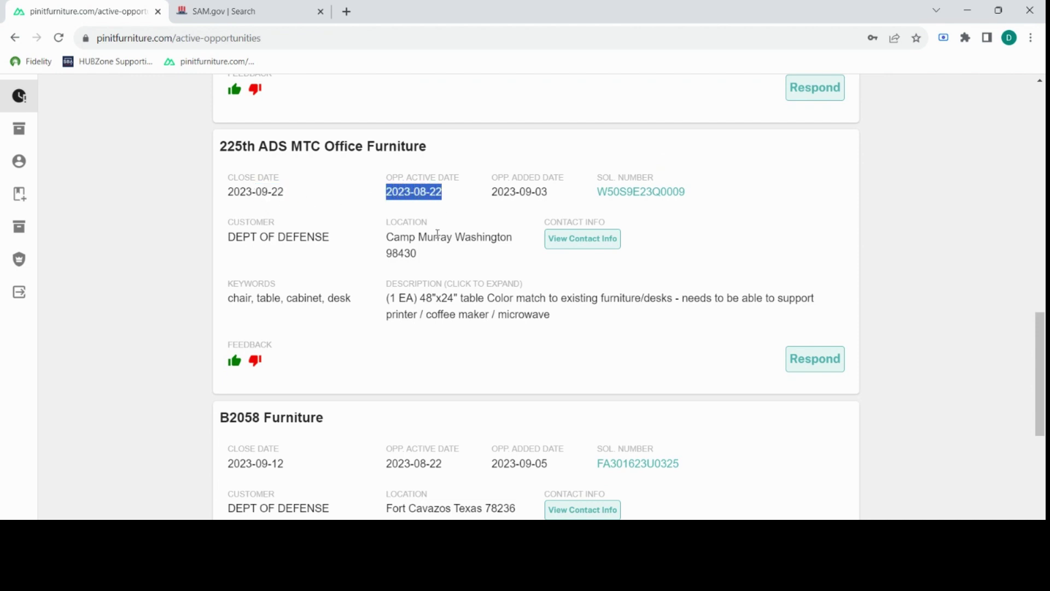
left_click(426, 211)
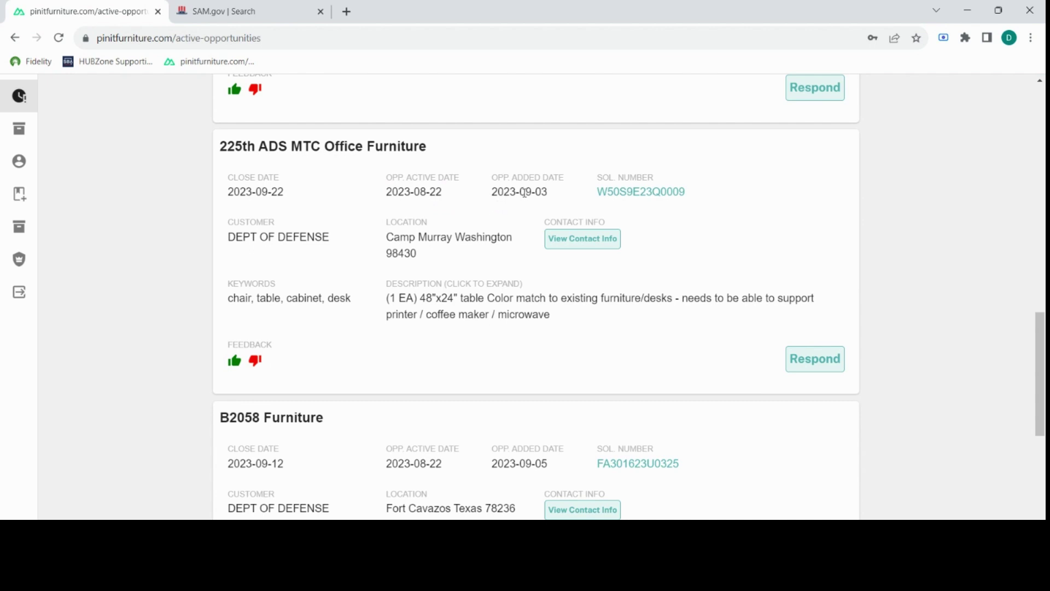
left_click_drag(527, 192, 548, 193)
left_click(516, 177)
left_click(620, 196)
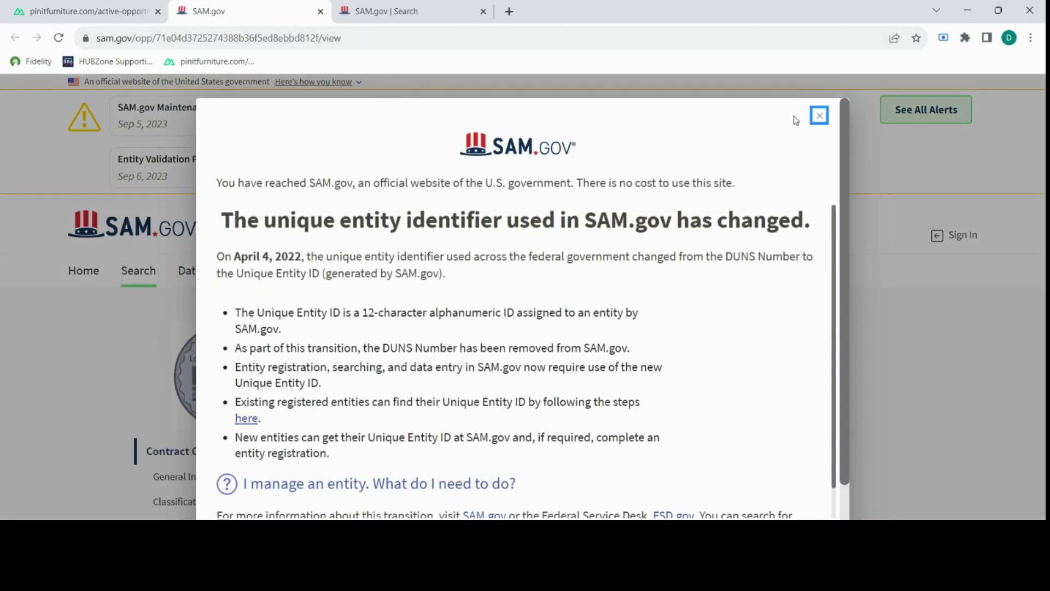
Dismiss the identifier notice, scroll the W50S9E23Q0009 notice, and go back to the Pinit tab.
left_click(817, 113)
scroll(660, 267, "down", 5)
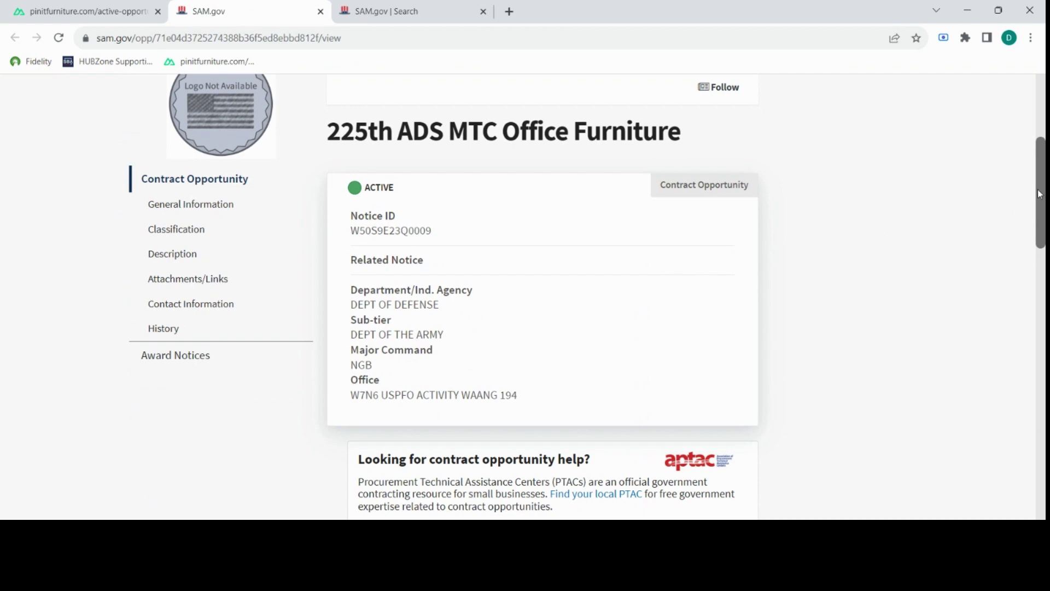
scroll(886, 241, "down", 11)
scroll(886, 242, "up", 12)
left_click(98, 12)
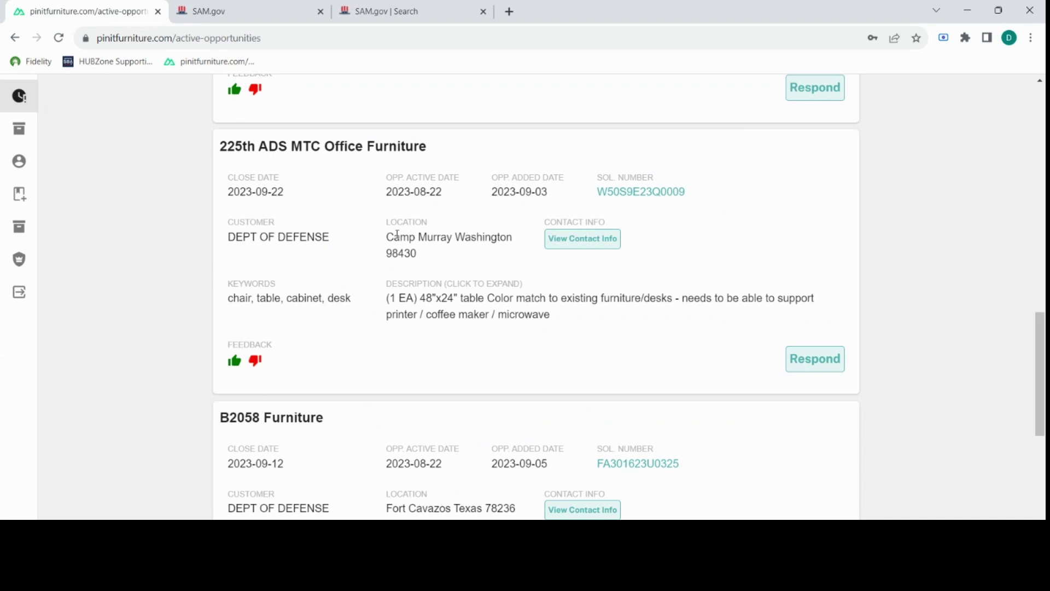
left_click_drag(394, 237, 506, 236)
left_click(483, 271)
left_click(583, 239)
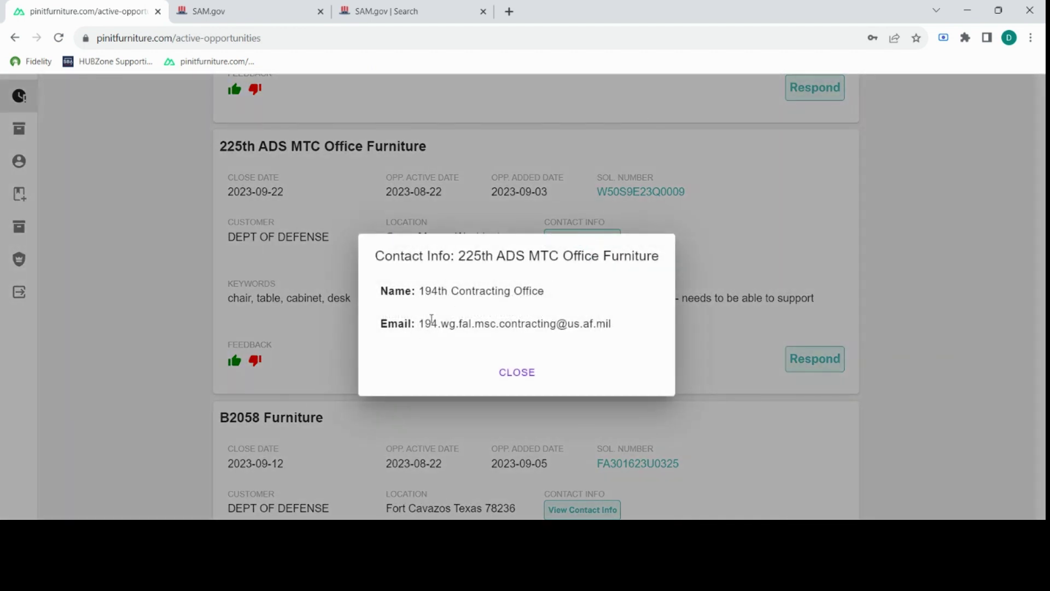
left_click(676, 293)
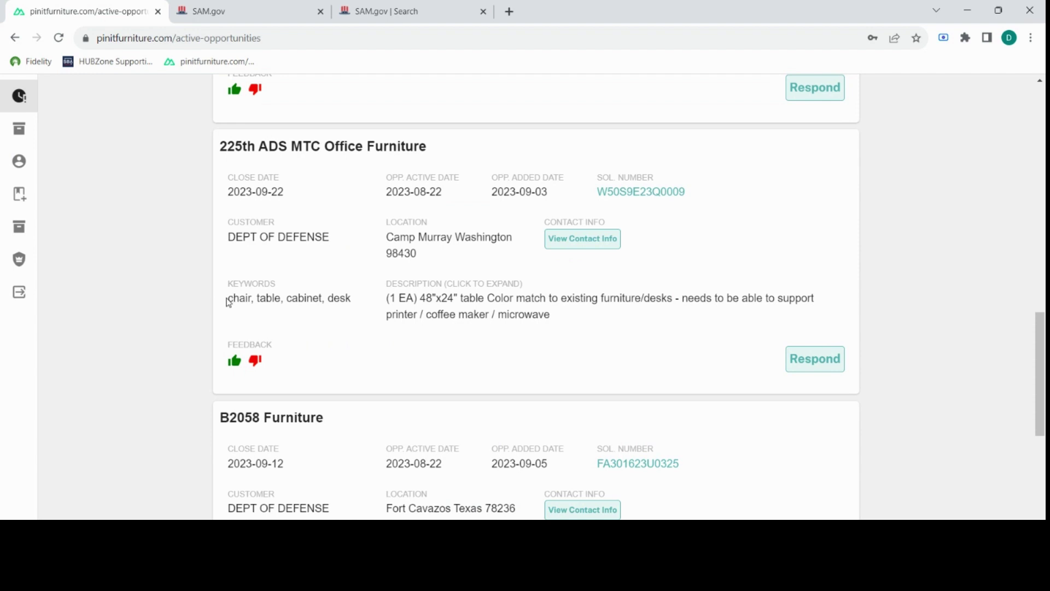
left_click_drag(229, 303, 277, 300)
left_click(328, 296)
triple_click(345, 295)
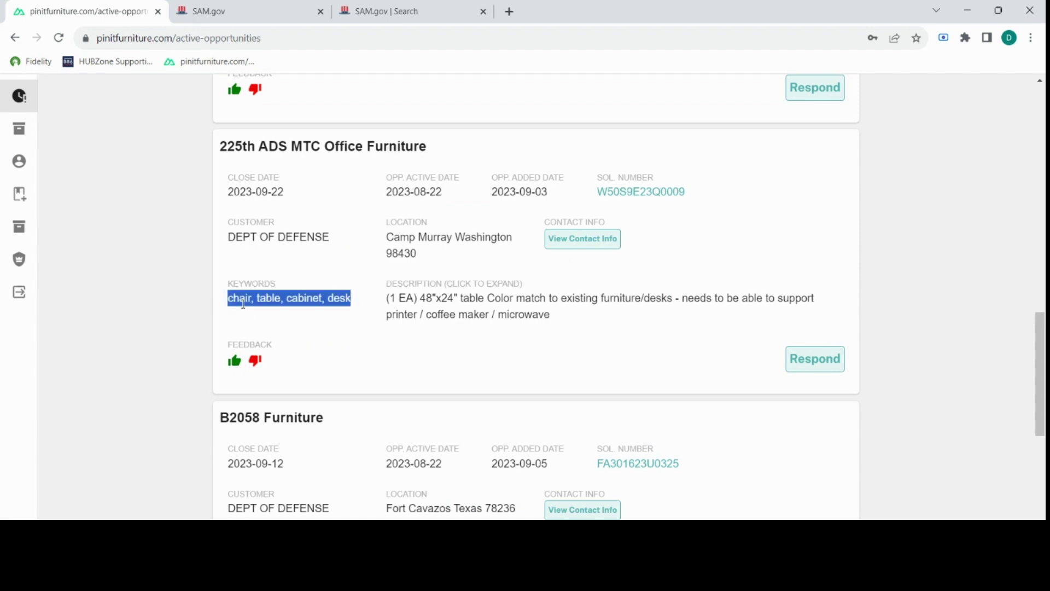
left_click(345, 297)
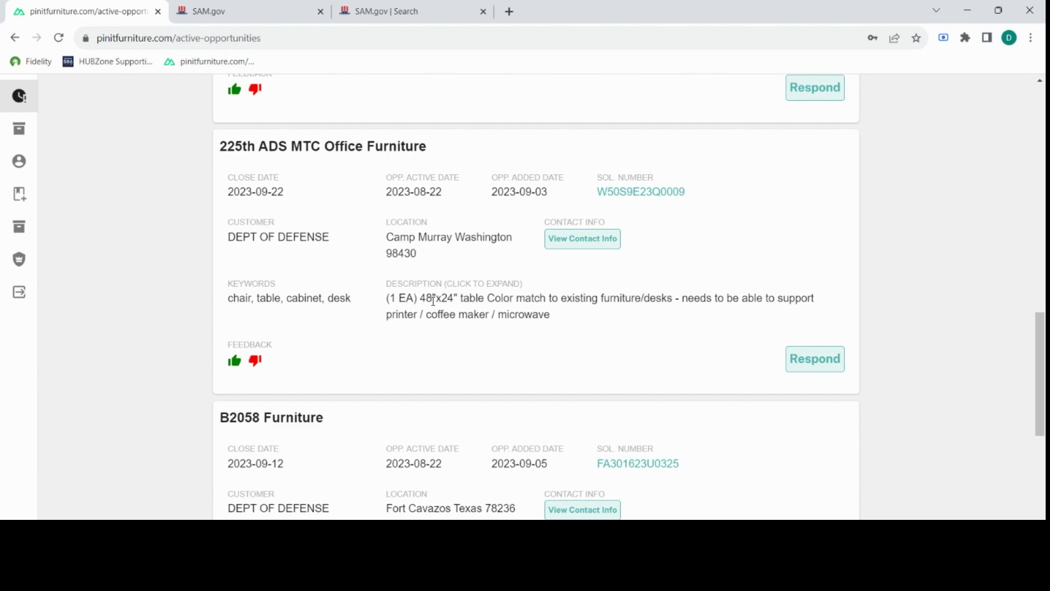
left_click_drag(419, 298, 667, 300)
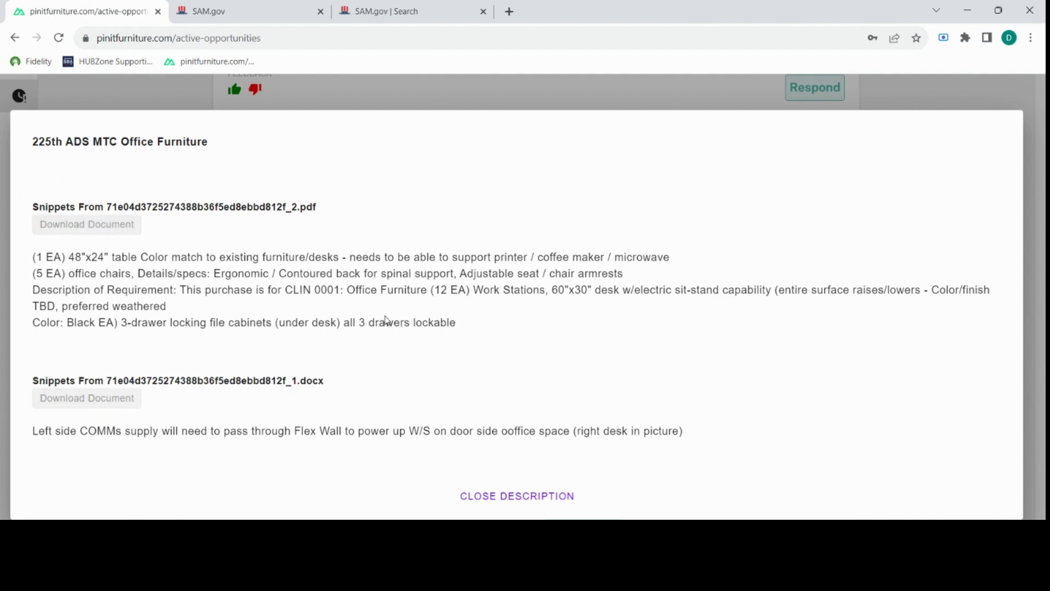
left_click(899, 98)
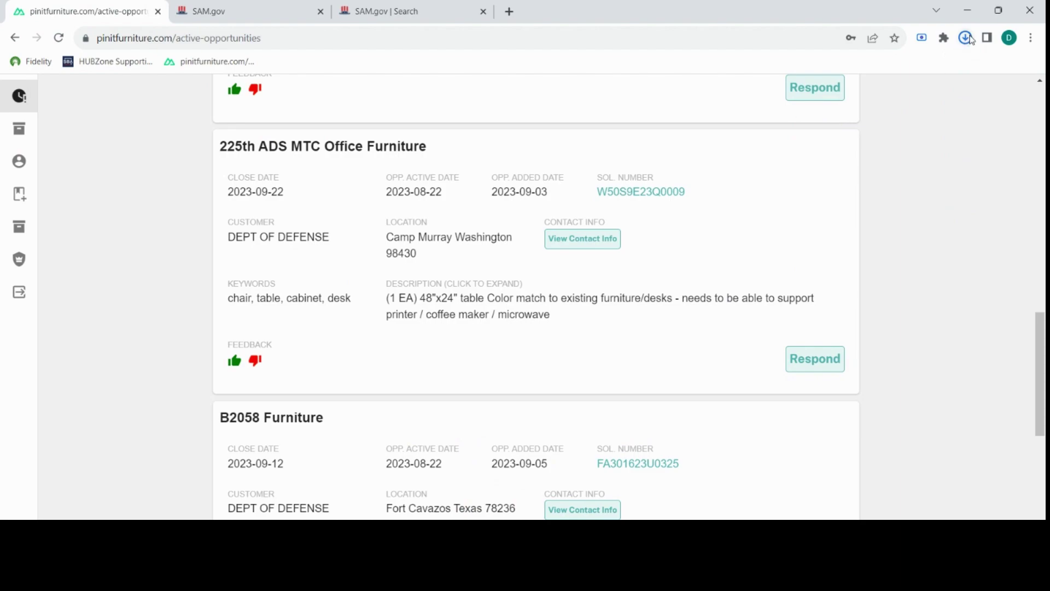
left_click(966, 38)
left_click(862, 100)
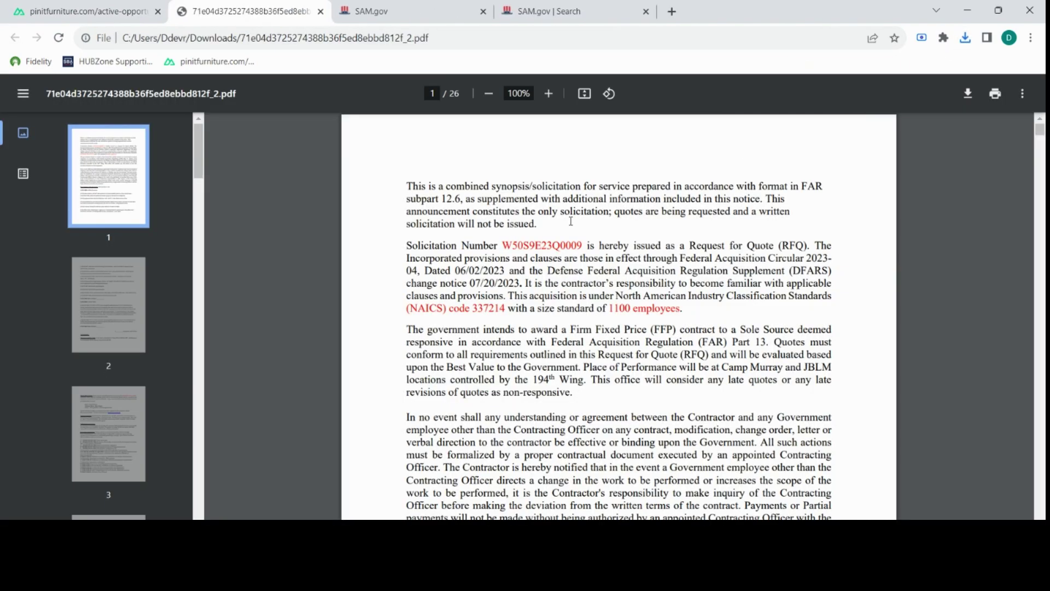
Scroll through the solicitation PDF pages.
left_click_drag(1039, 128, 1041, 215)
left_click_drag(1039, 247, 1040, 134)
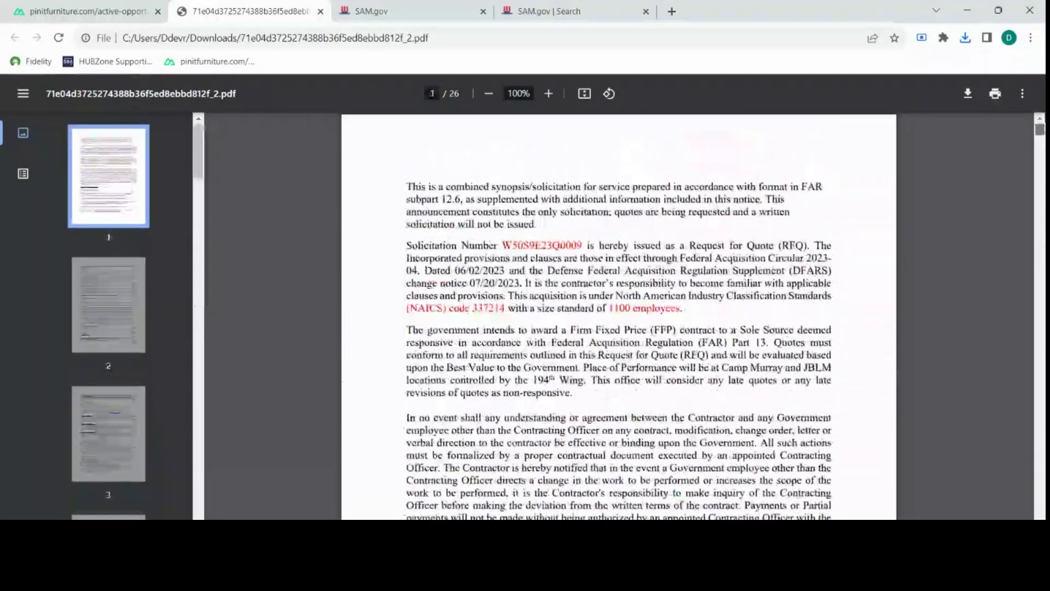
scroll(581, 290, "up", 3)
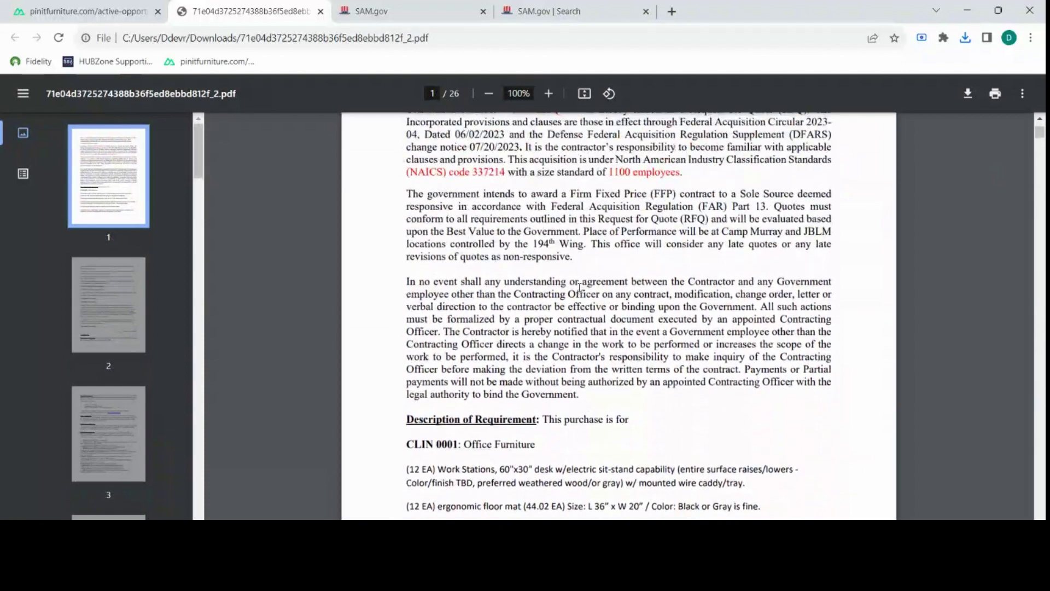
scroll(581, 290, "down", 4)
left_click(141, 13)
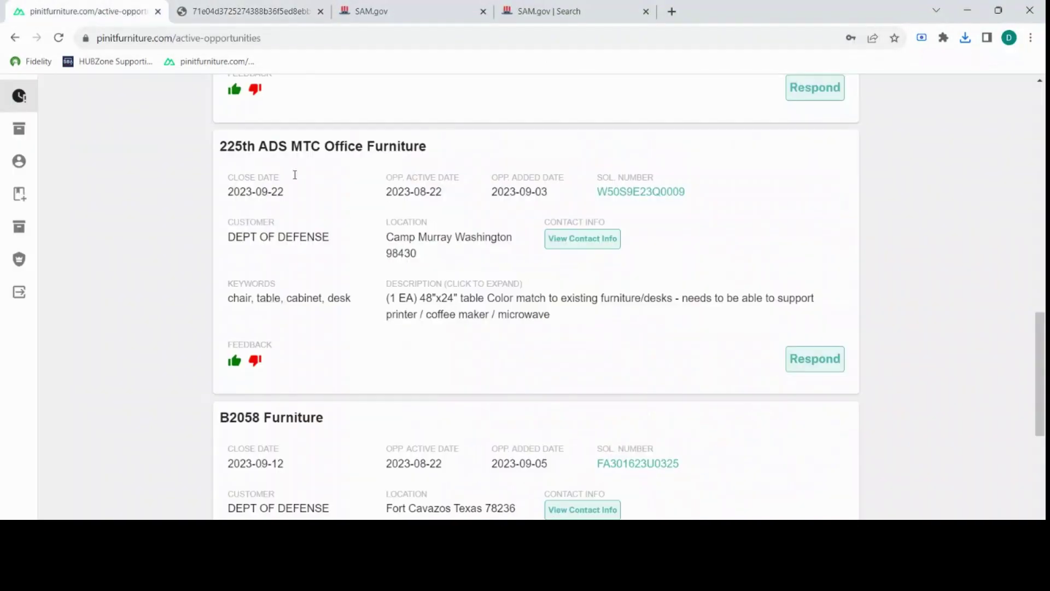
left_click(470, 303)
left_click(108, 398)
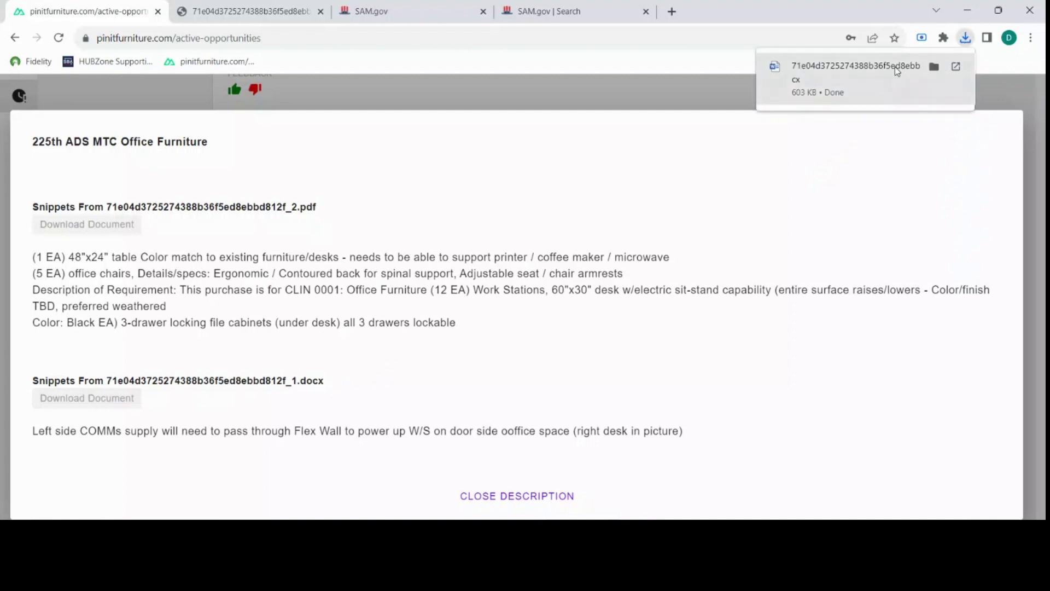
left_click(895, 70)
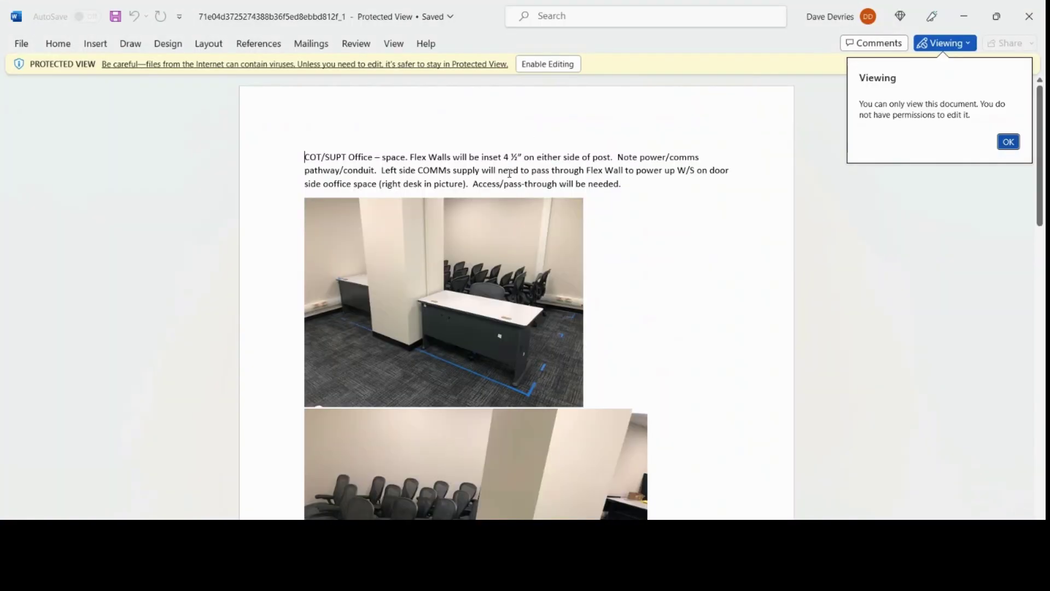
Accept the view-only notice, scroll through the DOCX site photos and notes, then close Word.
left_click(1008, 142)
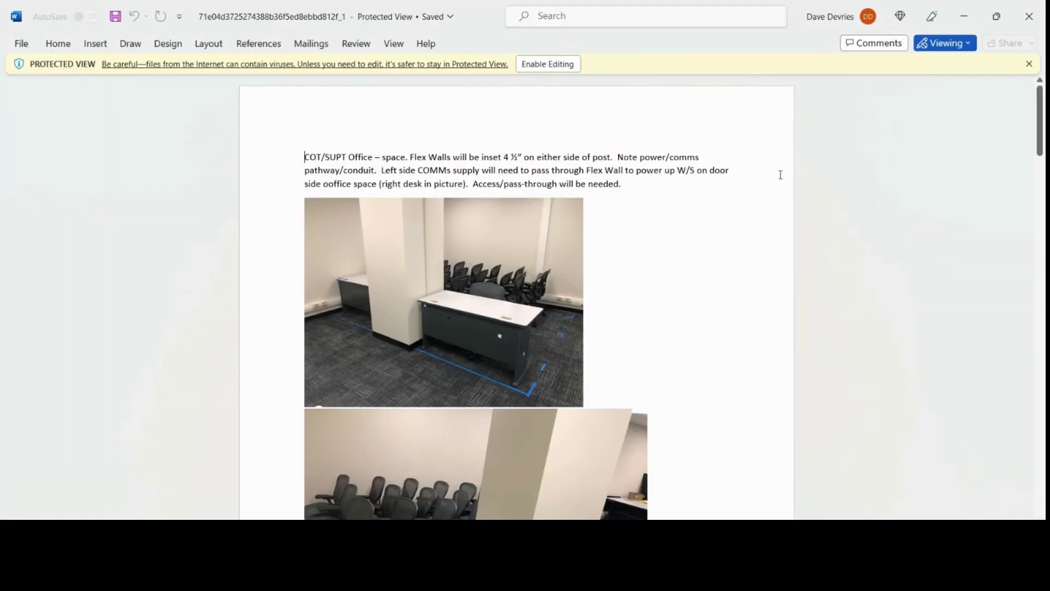
left_click_drag(409, 157, 456, 157)
scroll(467, 307, "down", 5)
scroll(467, 307, "down", 12)
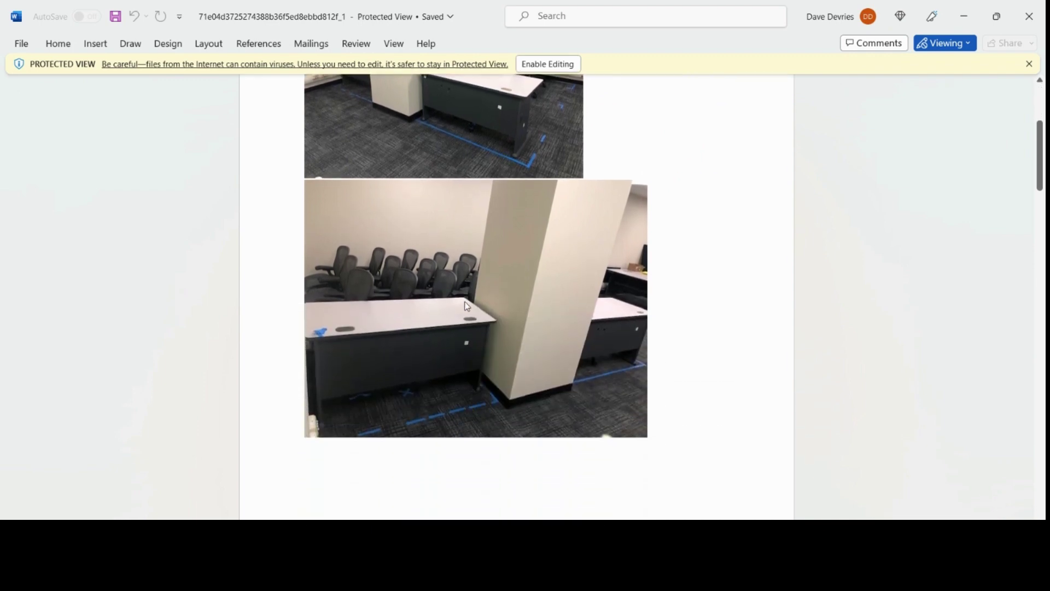
scroll(465, 306, "down", 8)
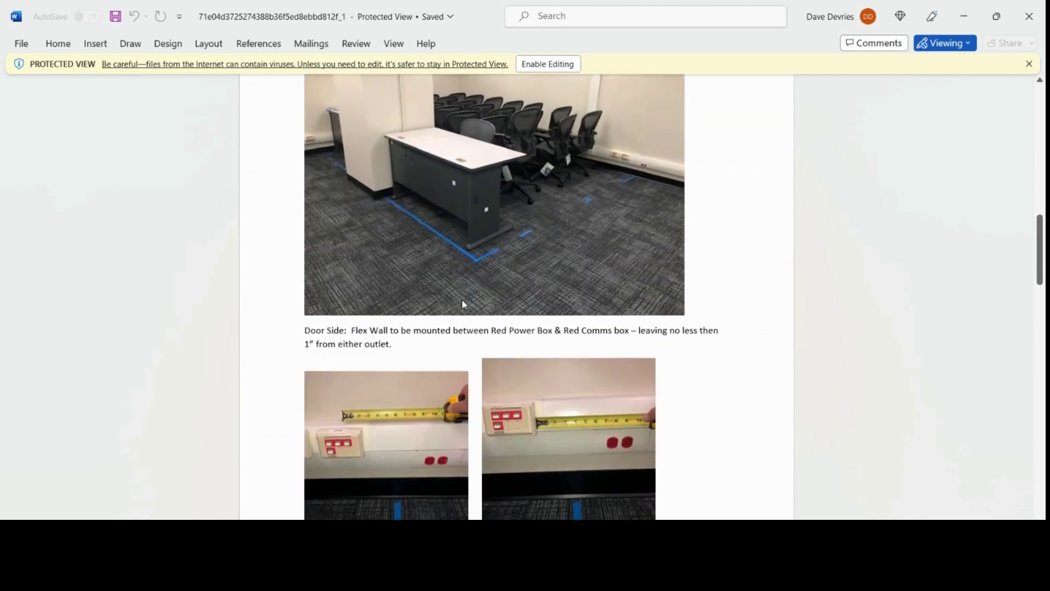
scroll(374, 303, "down", 10)
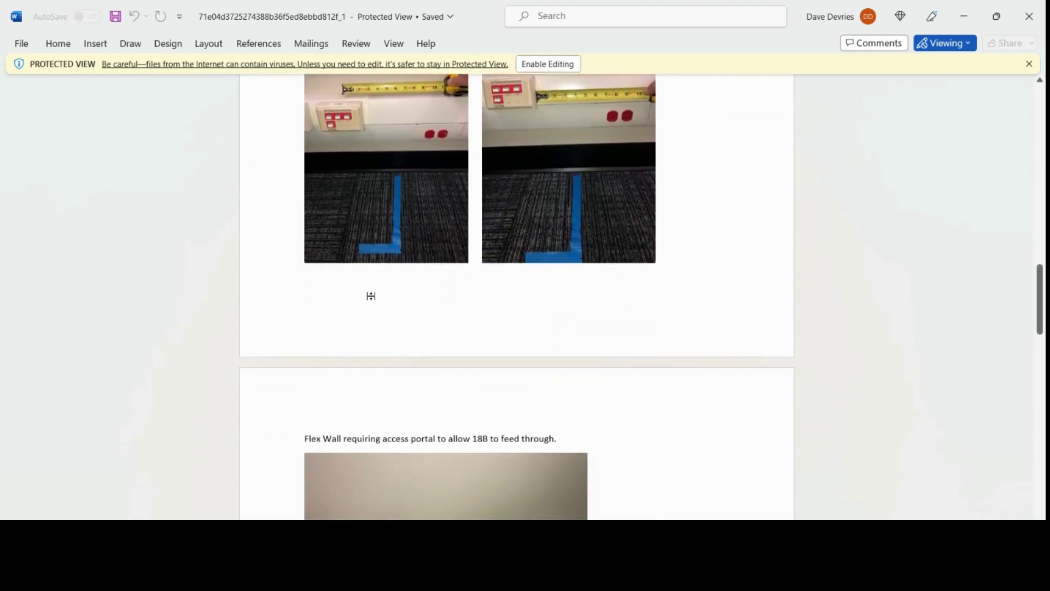
left_click_drag(1041, 317, 1043, 103)
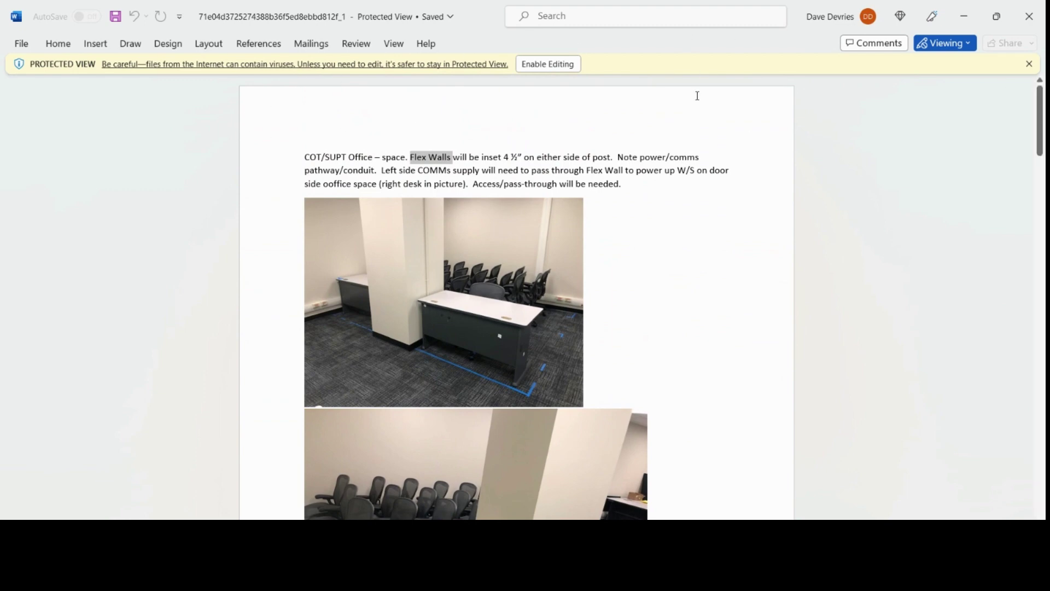
left_click(1028, 16)
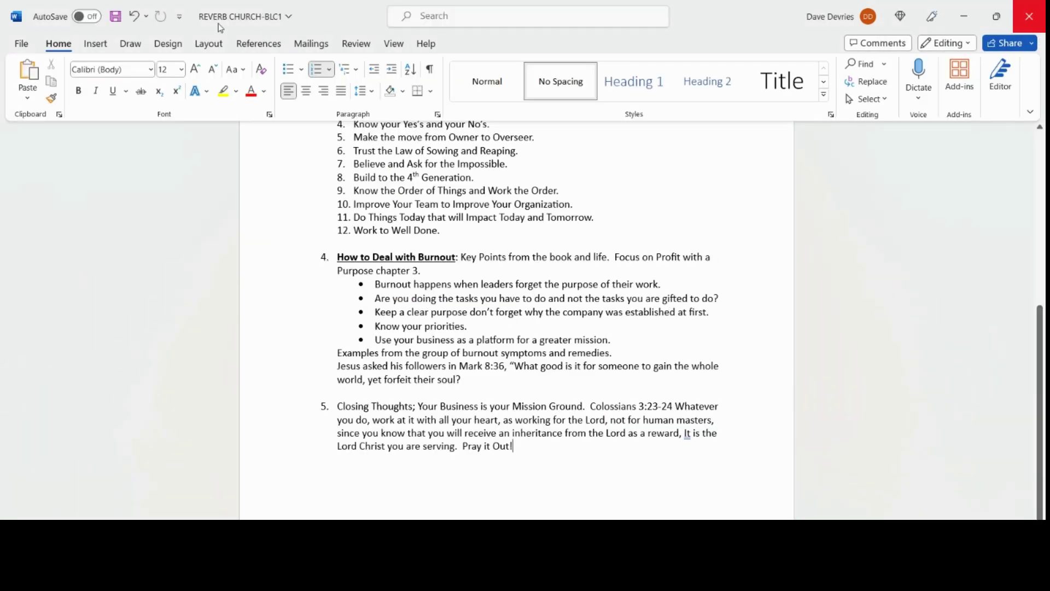
left_click(962, 19)
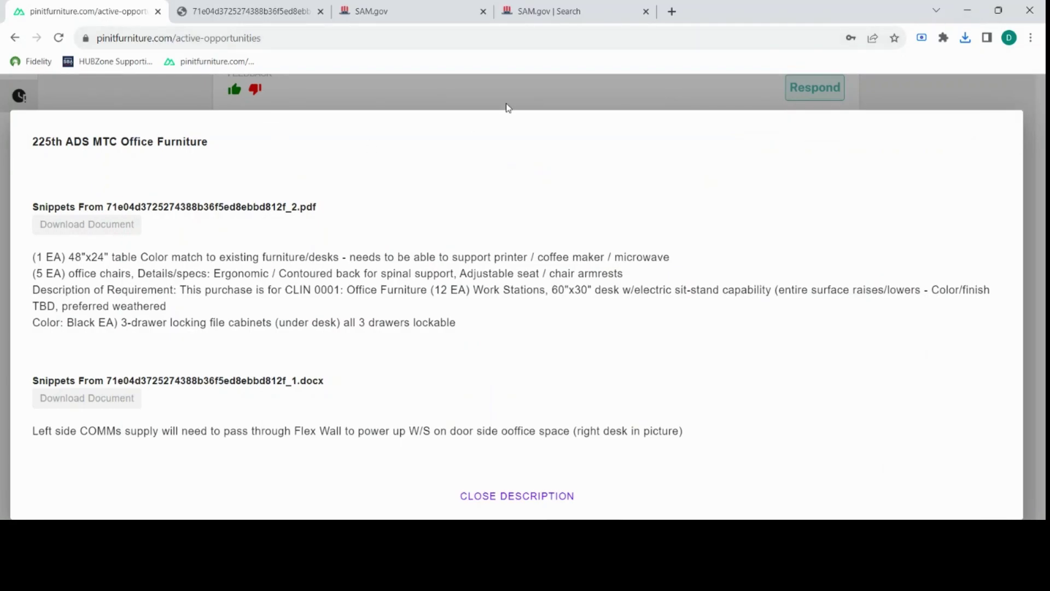
Collapse the 225th ADS MTC Office Furniture description and give the card thumbs-down feedback.
left_click(508, 108)
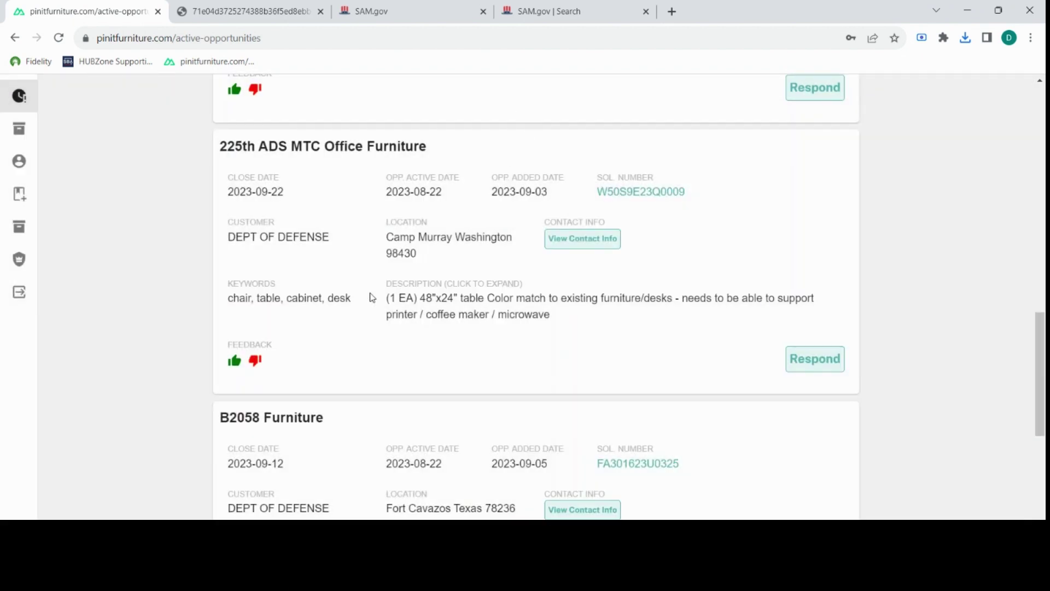
left_click(255, 362)
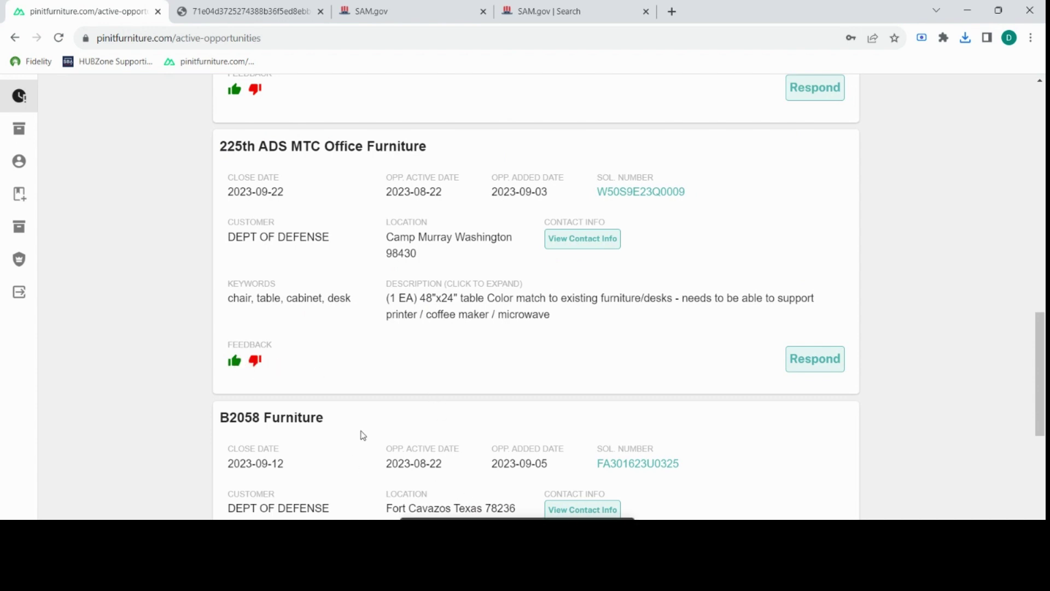
left_click(257, 362)
left_click(238, 368)
scroll(415, 380, "down", 5)
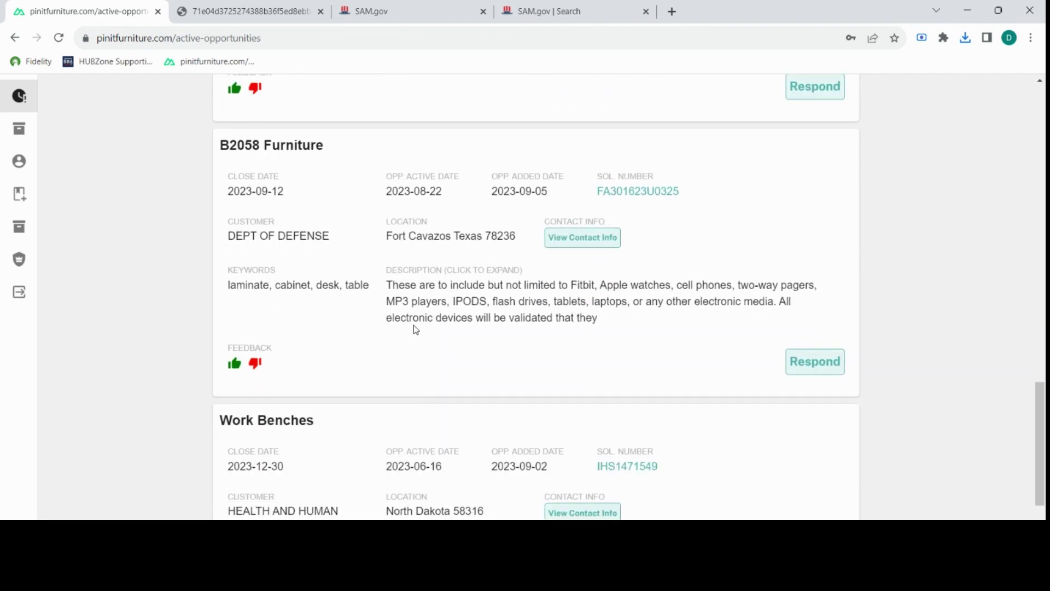
scroll(416, 325, "down", 3)
scroll(423, 322, "up", 3)
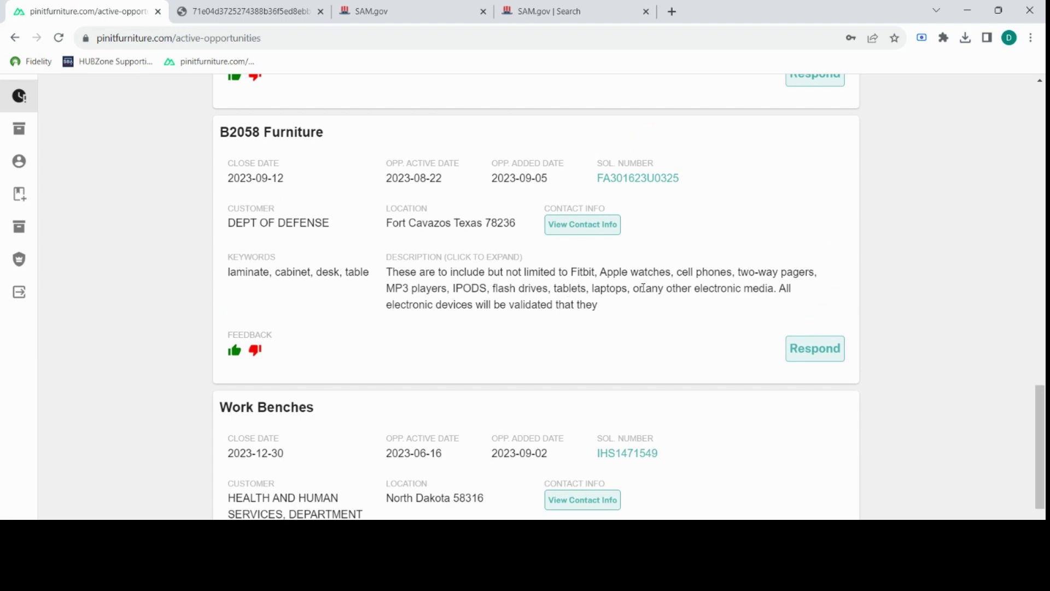
scroll(643, 288, "up", 10)
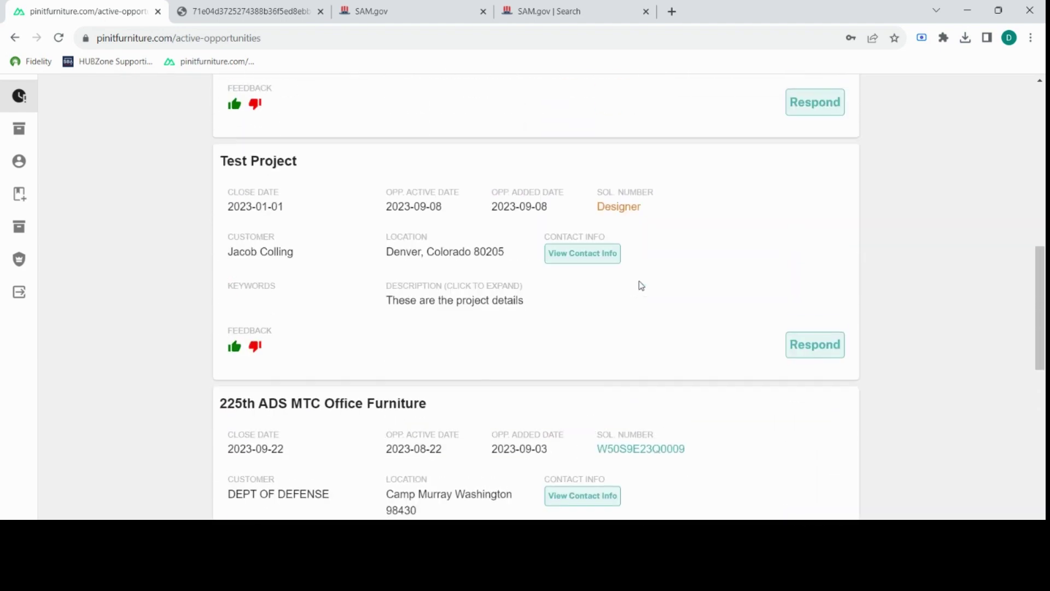
scroll(641, 285, "up", 6)
scroll(644, 281, "down", 6)
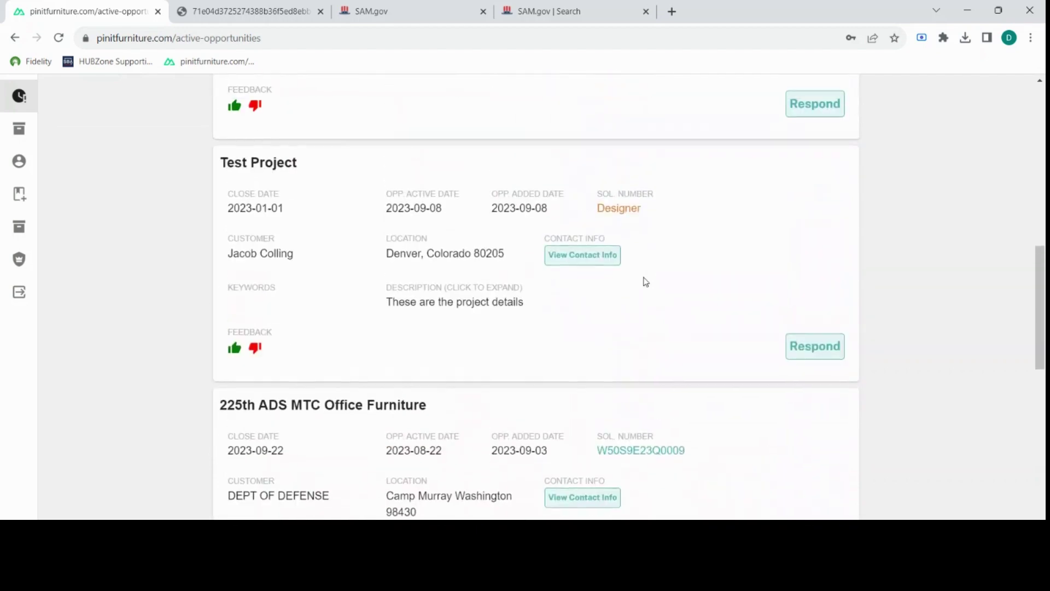
scroll(629, 194, "up", 3)
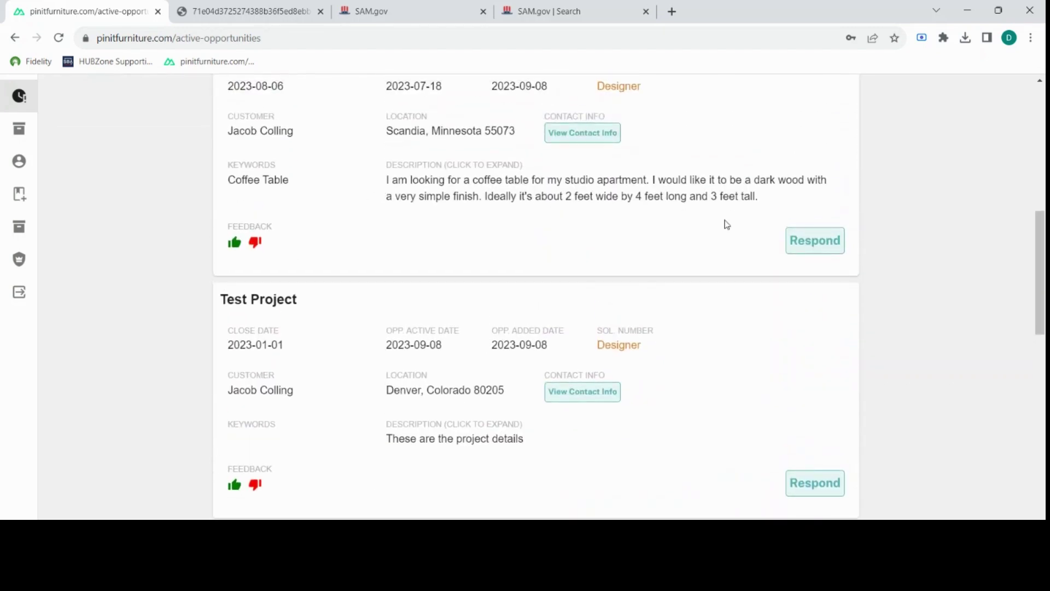